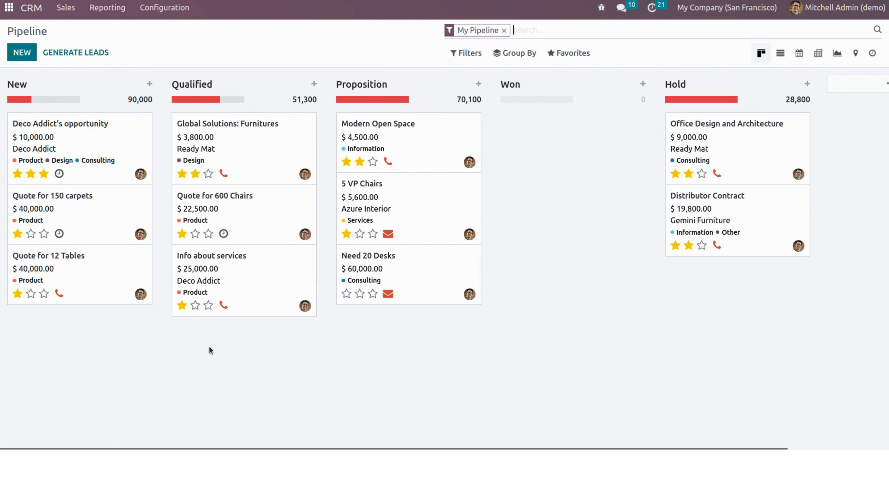
- Open the Deco Addict's opportunity record in the New stage and go to its communication history
click(116, 147)
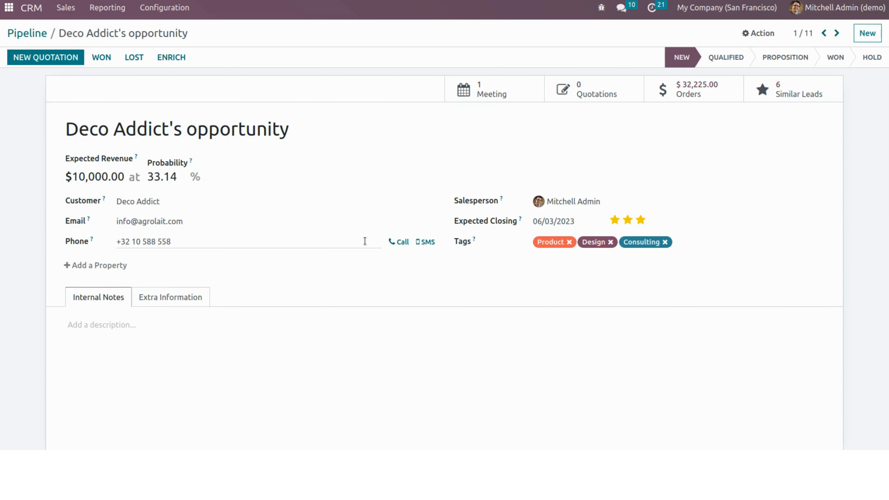
scroll(482, 320, down, 5)
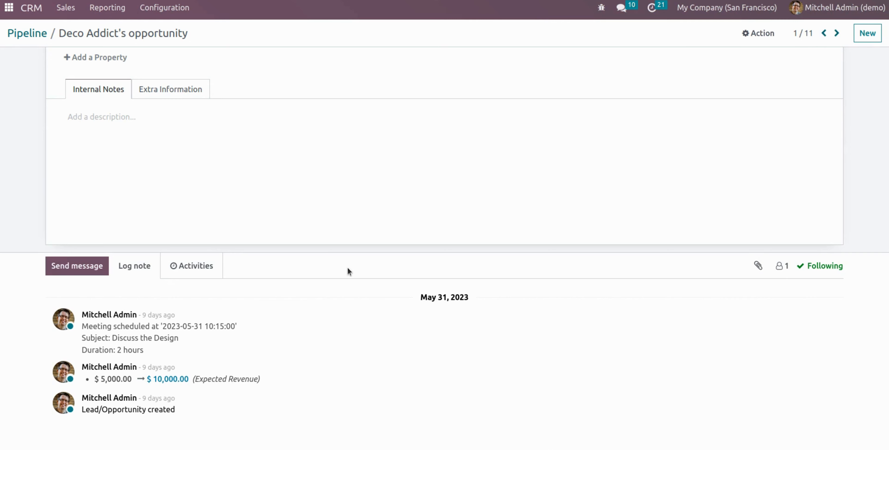
click(198, 266)
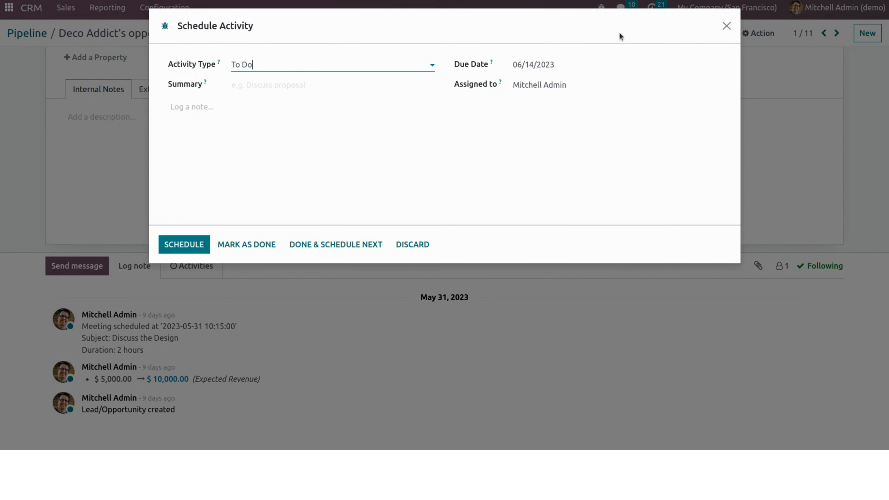
click(726, 24)
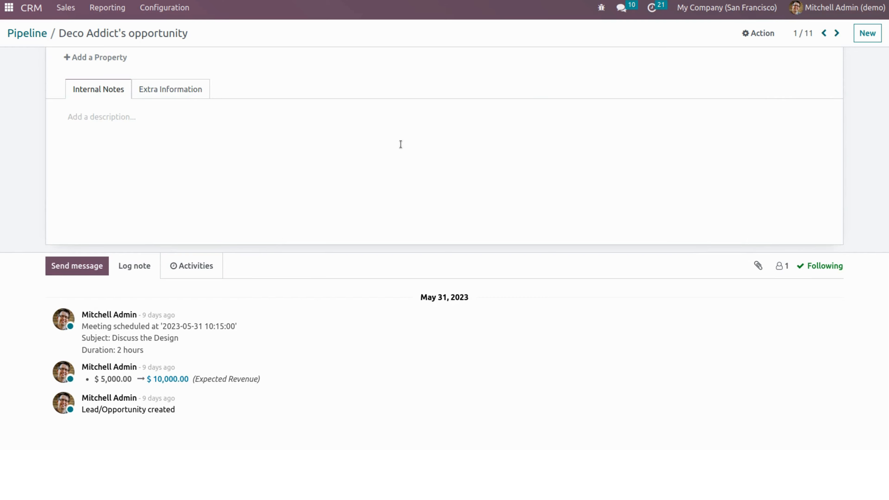
scroll(401, 144, up, 5)
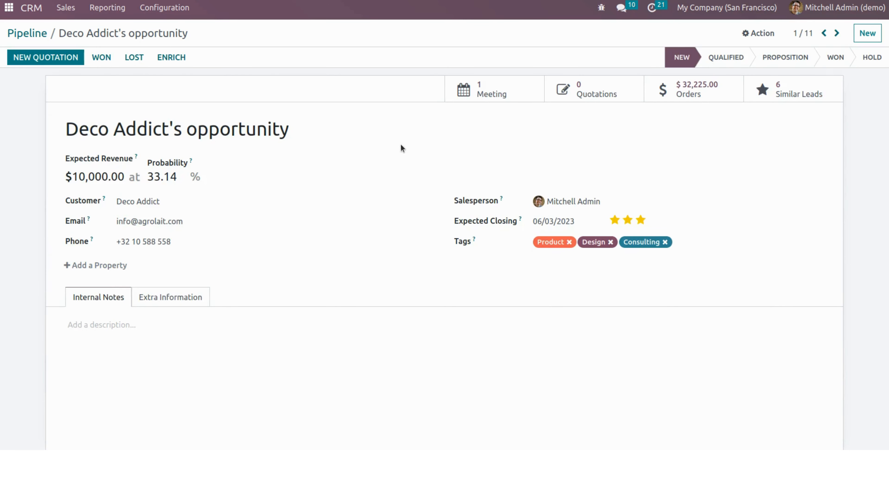
scroll(400, 144, down, 5)
scroll(400, 144, up, 5)
scroll(367, 259, down, 5)
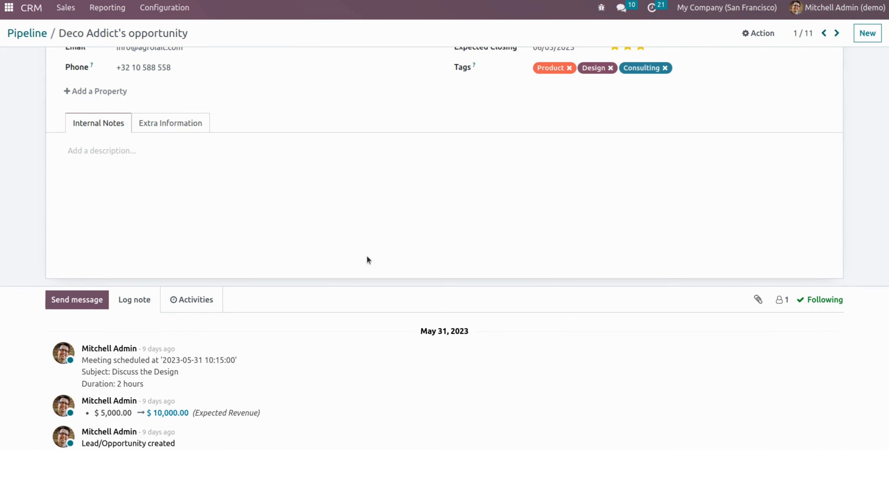
scroll(292, 317, down, 1)
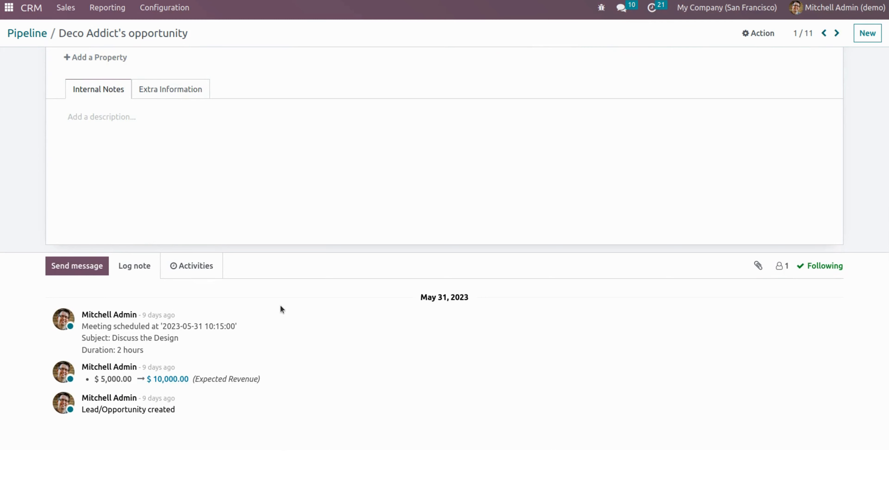
- Schedule a Call activity on the opportunity, keeping the default due date and assignee and leaving the summary and note empty
click(190, 266)
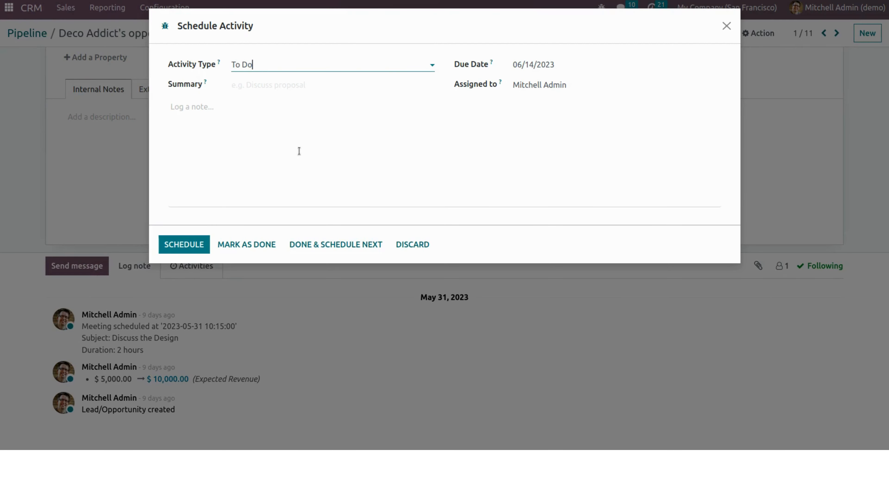
click(265, 61)
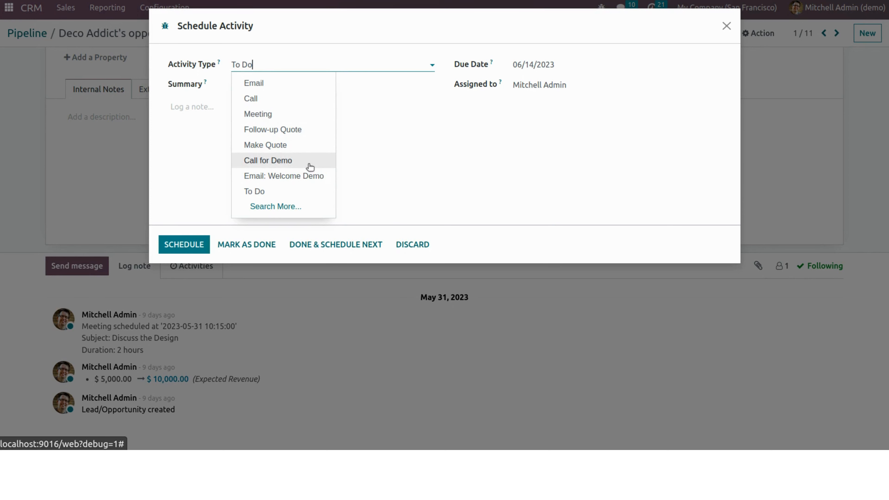
click(295, 104)
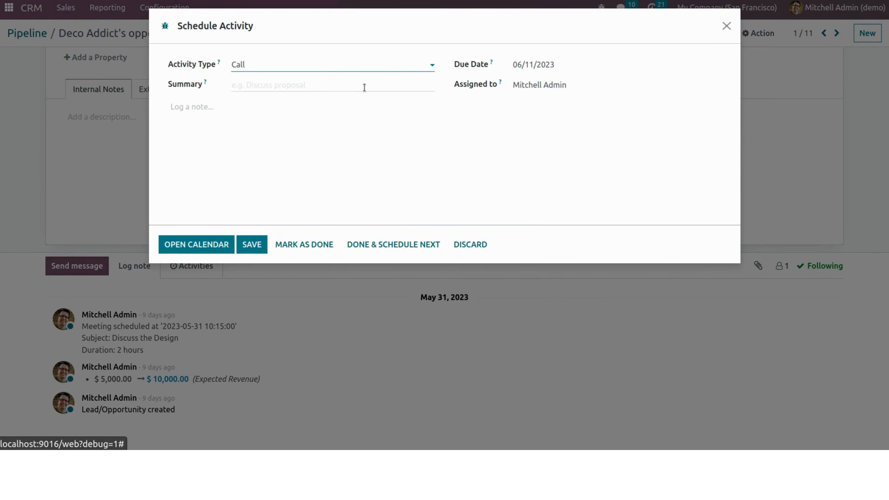
click(364, 88)
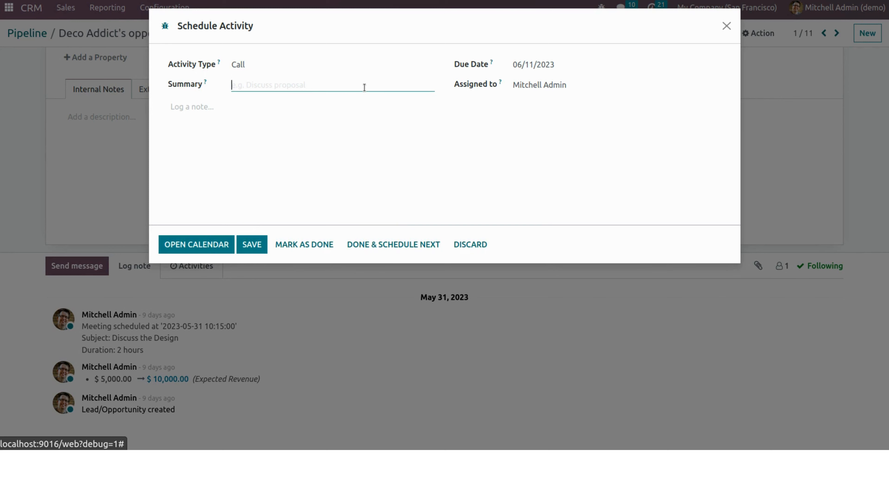
click(383, 116)
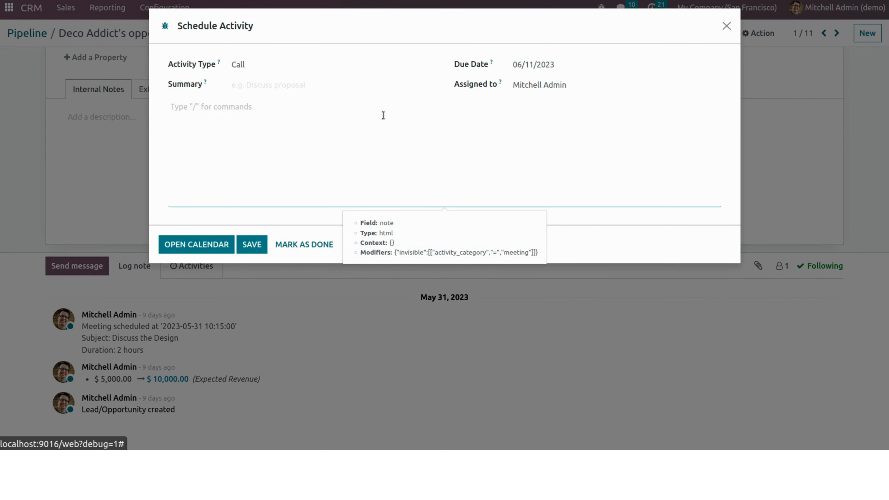
click(573, 67)
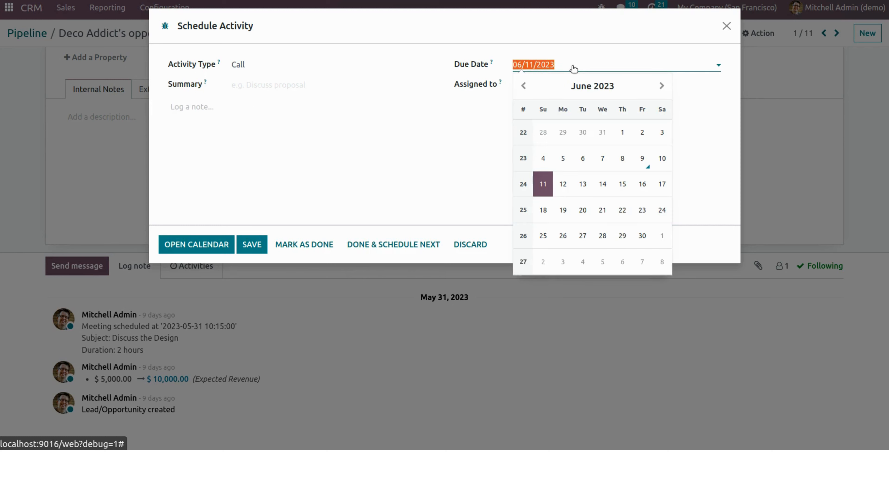
click(582, 81)
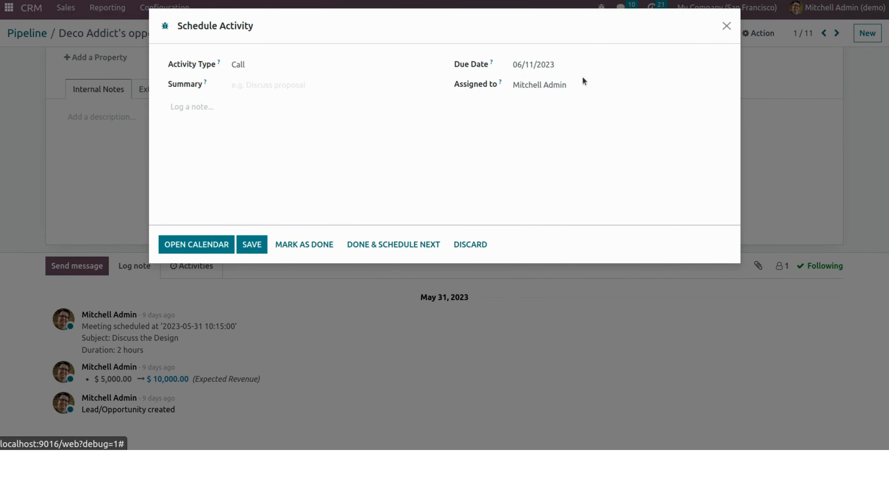
click(584, 84)
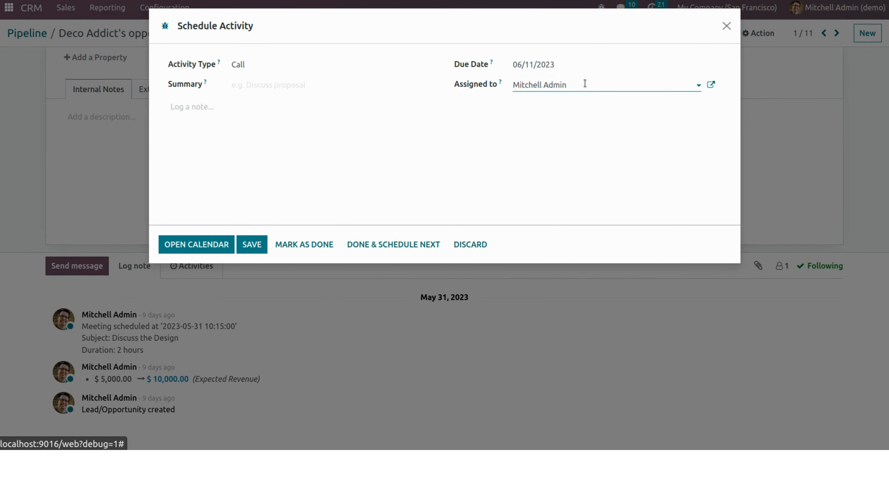
click(257, 246)
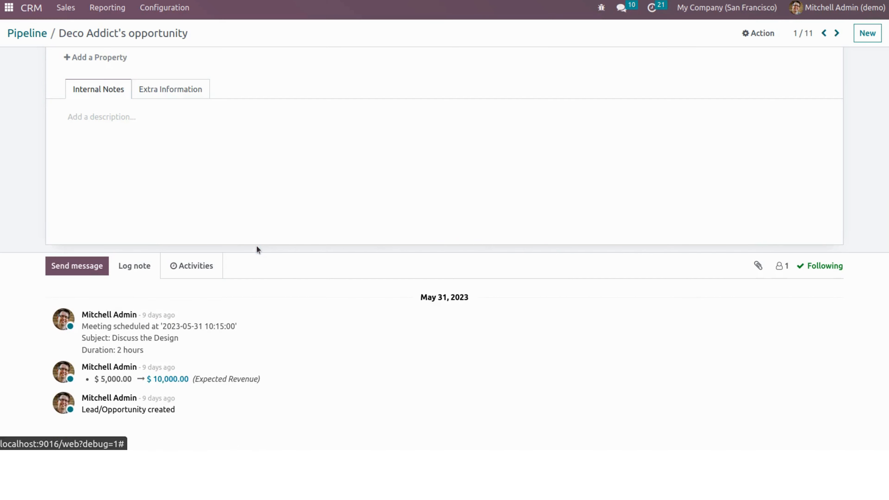
- Review the planned Call activity's details and assignee, opening it for editing and saving it without changes
scroll(354, 304, down, 2)
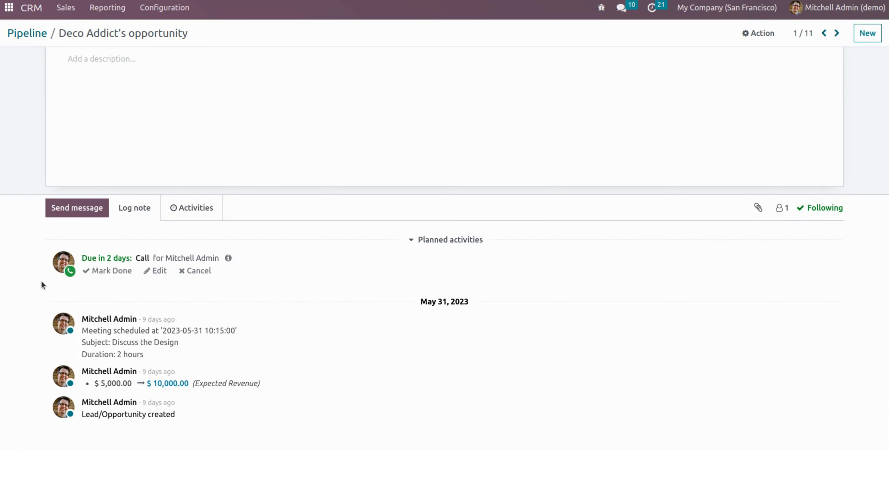
scroll(261, 271, up, 8)
scroll(261, 271, down, 8)
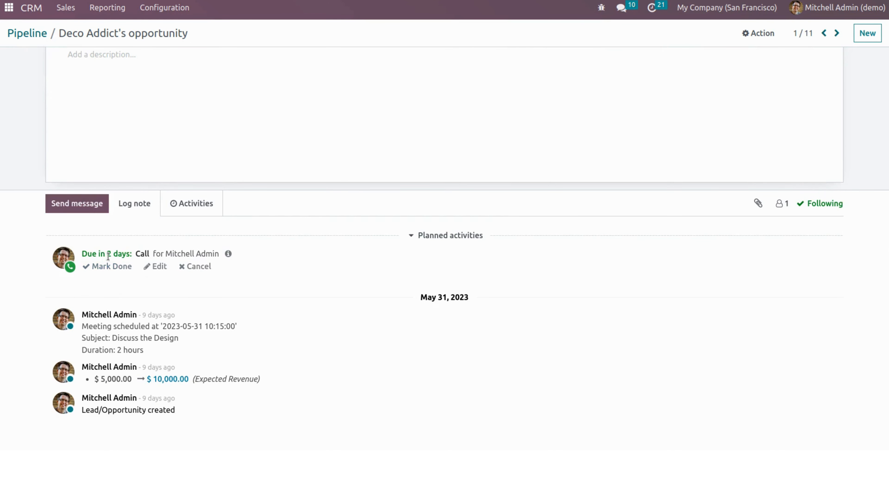
click(161, 270)
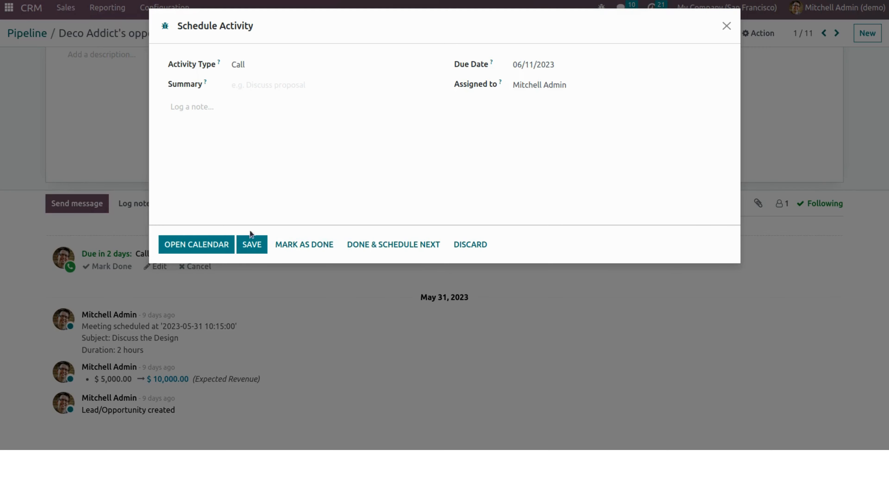
click(252, 244)
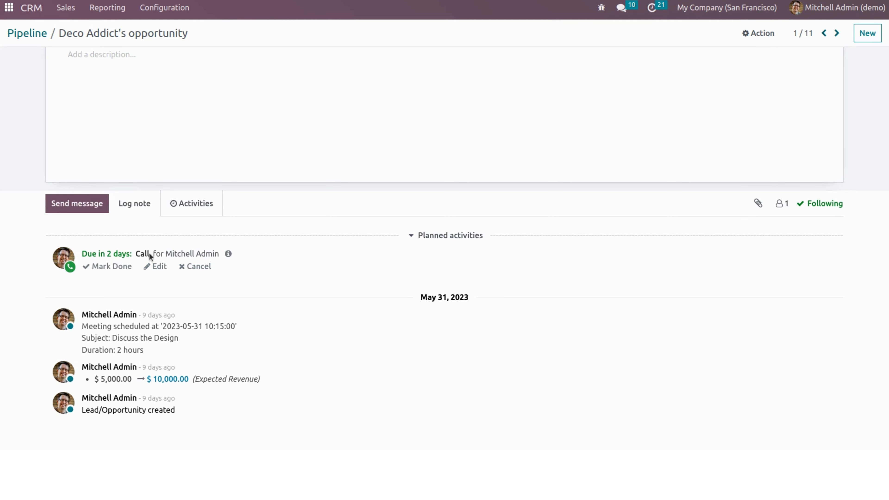
drag(160, 253, 219, 253)
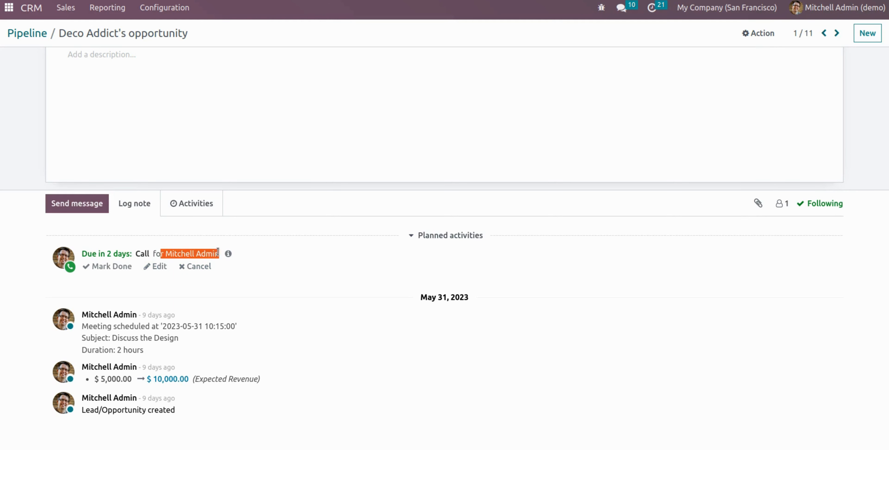
click(297, 284)
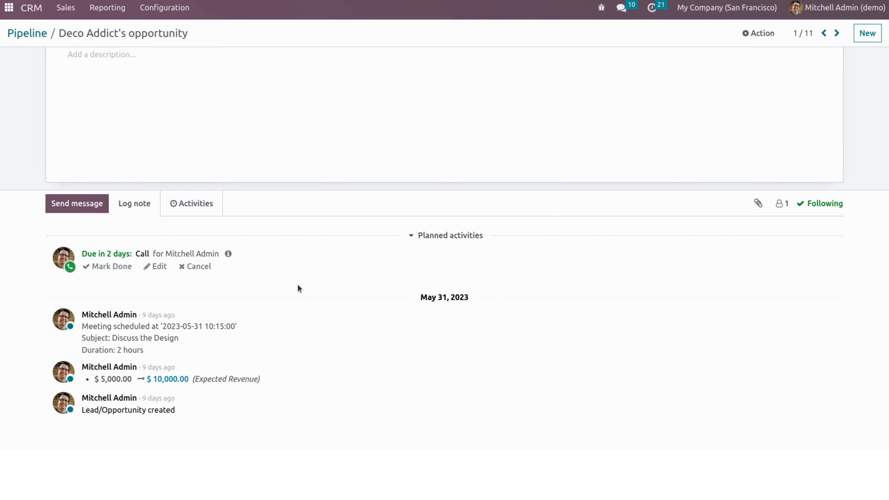
- View the Lead/Opportunity activities and remove the Late Activities or Today Activities and My Activities filters from the list
scroll(298, 284, up, 8)
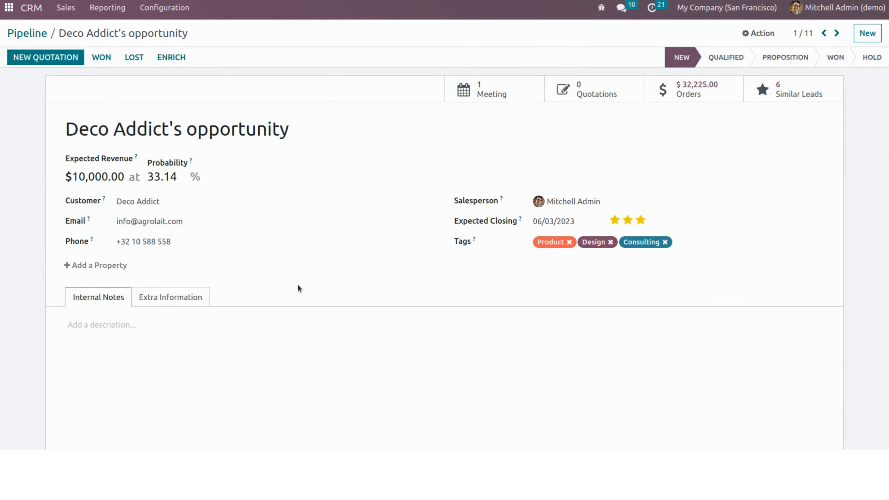
click(656, 11)
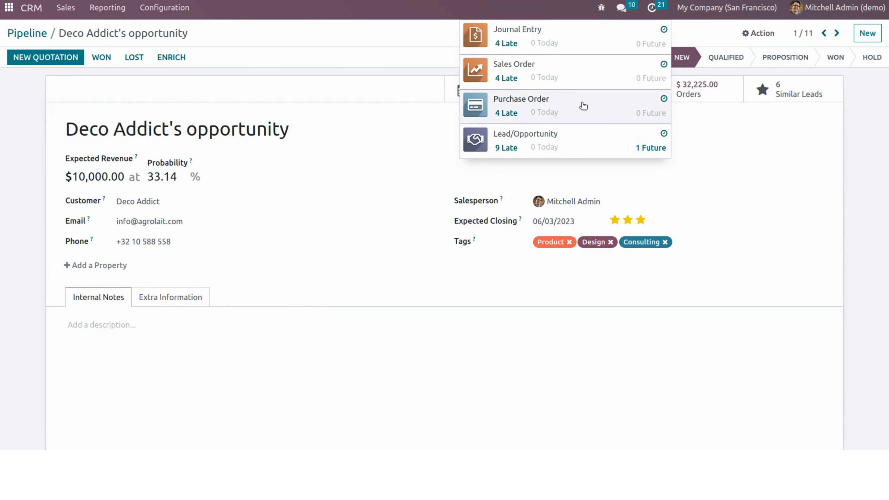
click(579, 151)
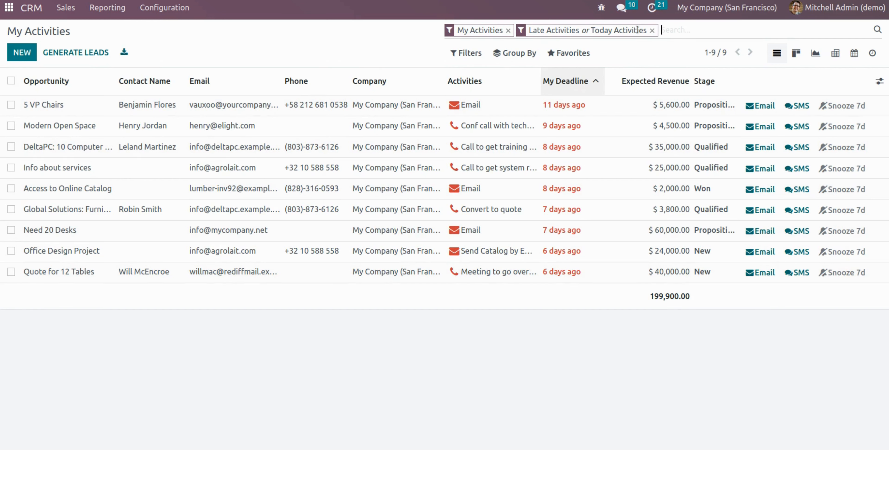
click(651, 31)
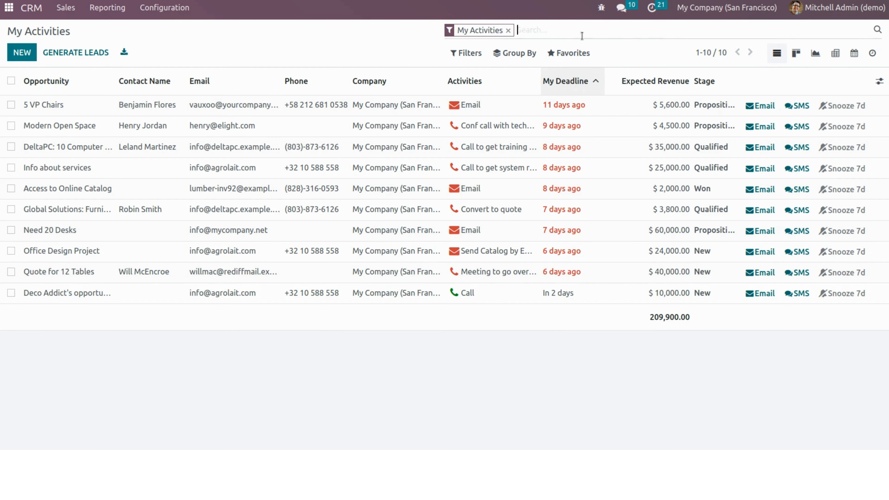
click(507, 30)
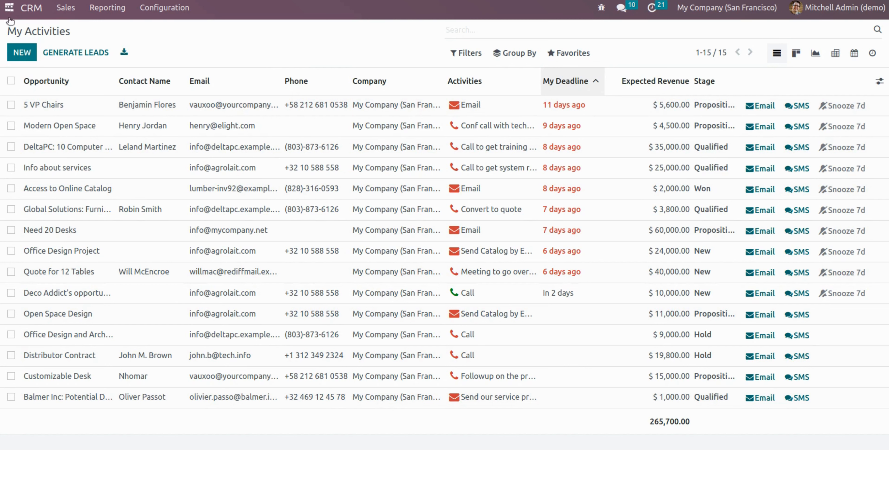
- Return to the CRM pipeline, reopen Deco Addict's opportunity and mark its planned Call as done without feedback
click(32, 7)
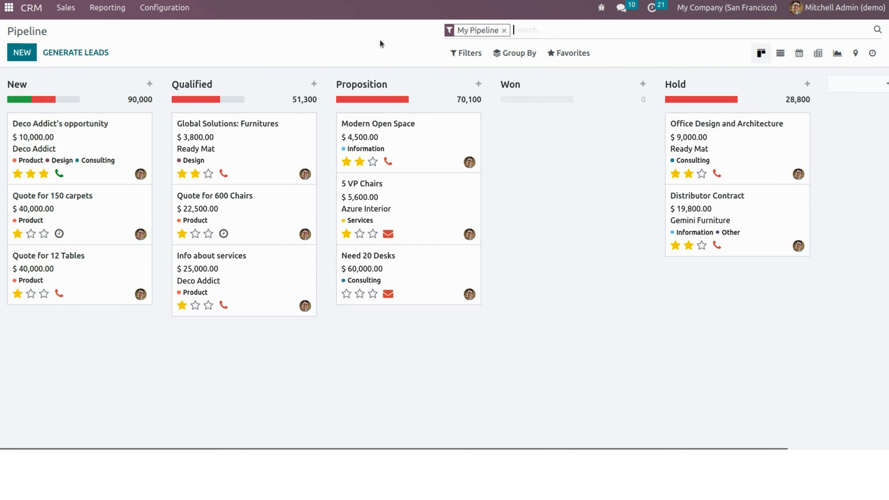
click(113, 124)
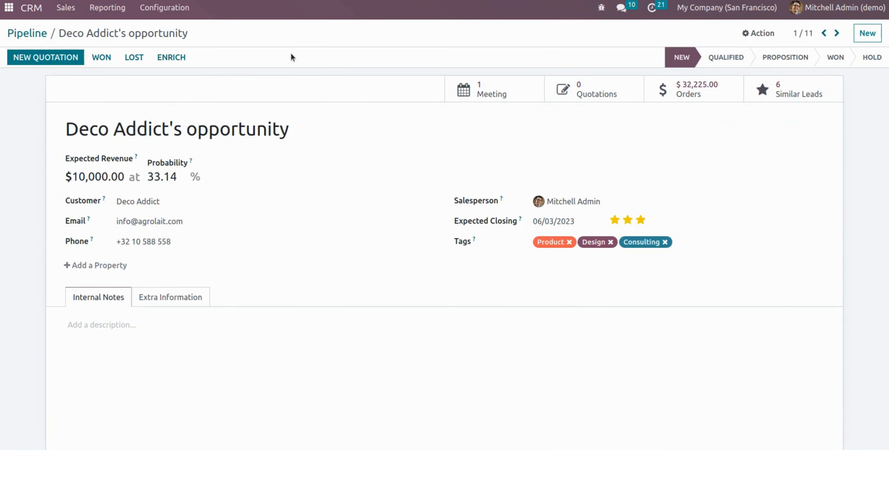
scroll(360, 355, down, 5)
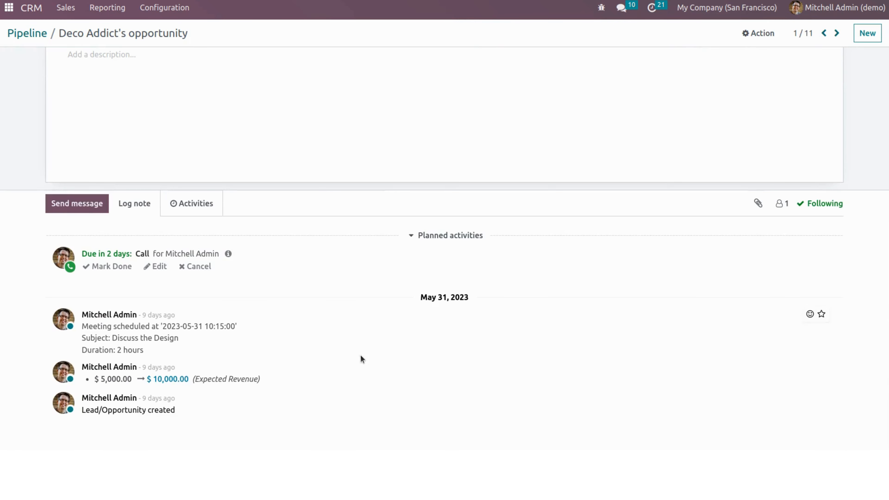
click(119, 267)
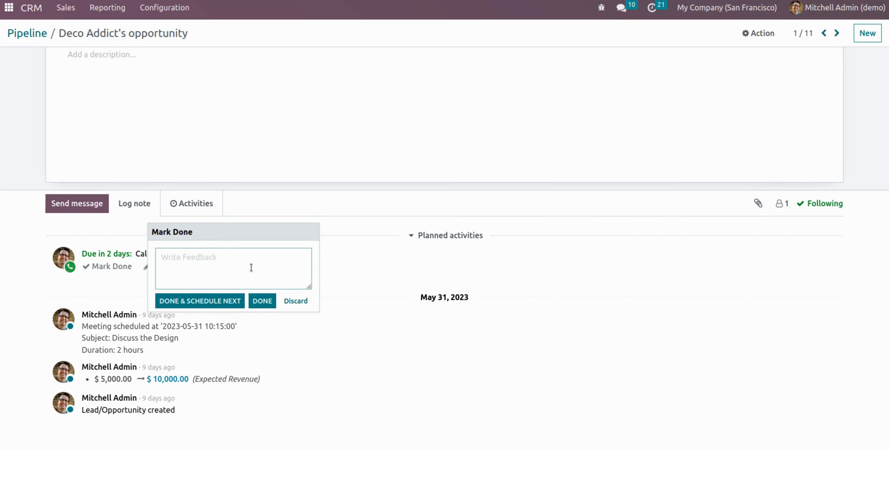
click(259, 301)
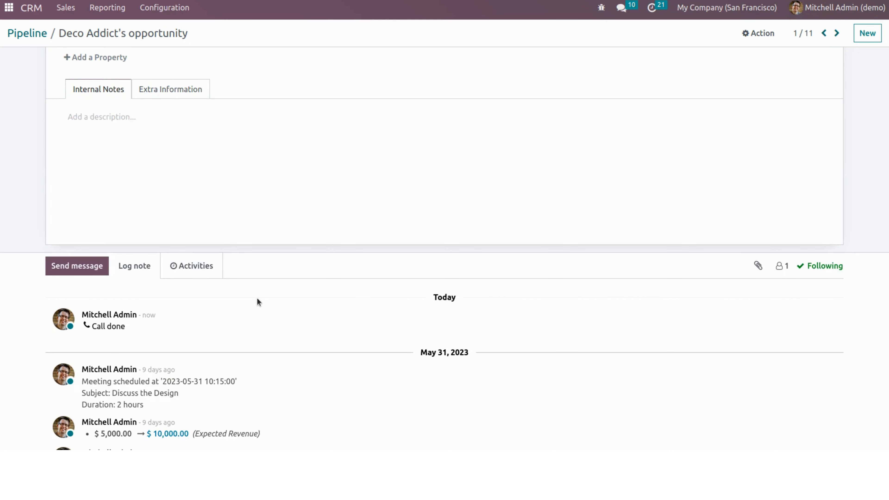
- Schedule a To Do activity on the opportunity with the default due date and assignee
scroll(257, 298, down, 2)
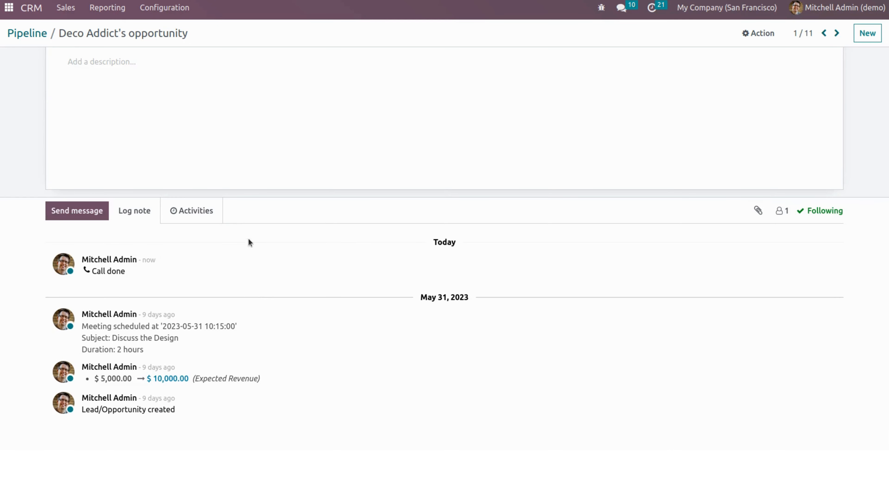
click(190, 211)
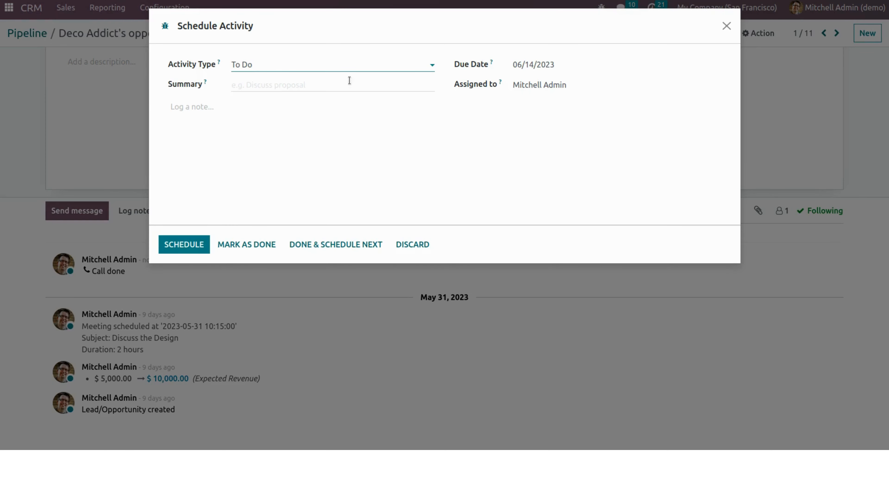
click(190, 243)
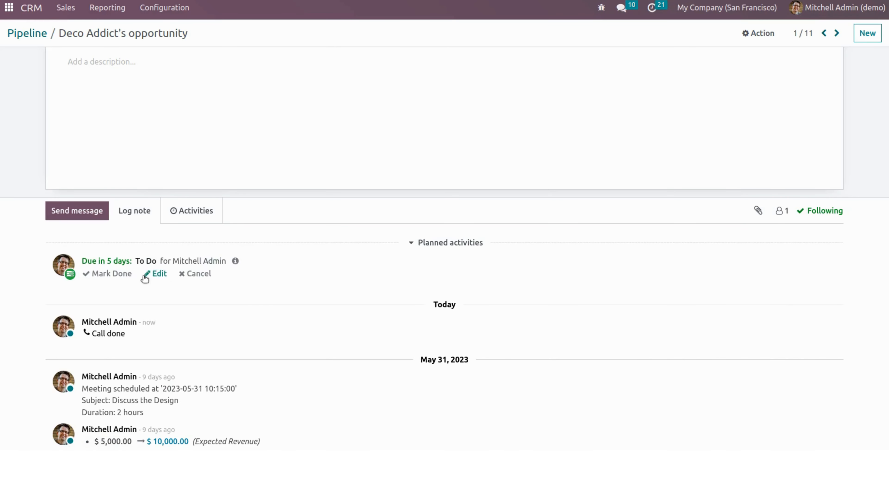
- Mark the planned To Do as done without feedback and schedule a Call as the next activity with the default due date
click(126, 275)
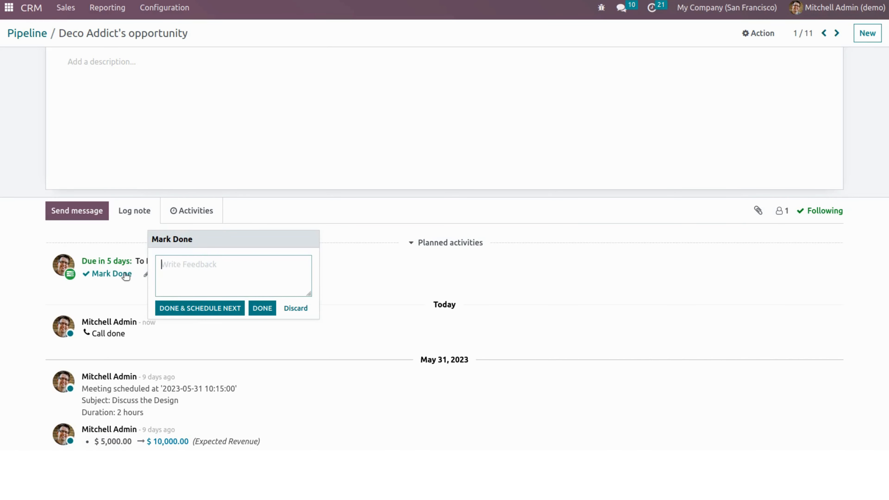
click(195, 309)
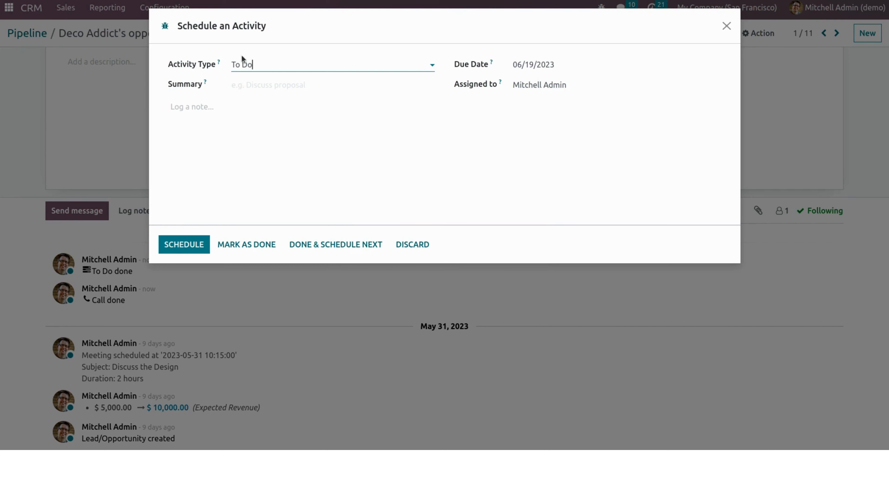
click(267, 64)
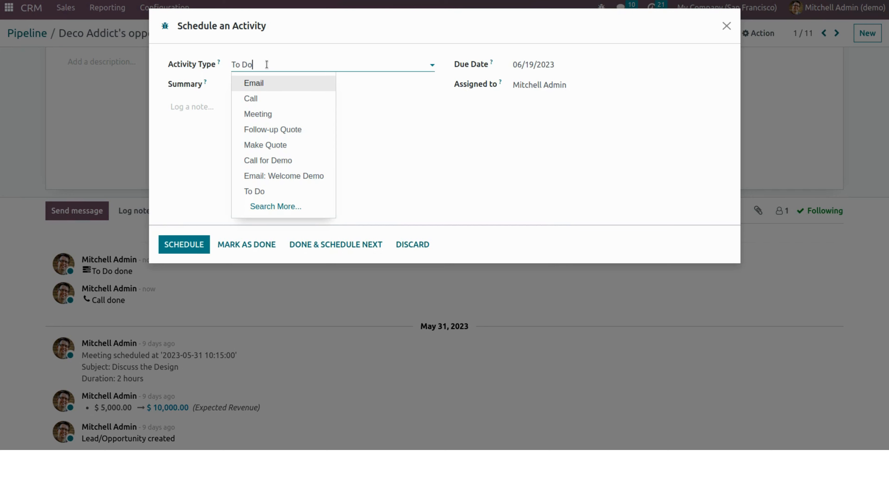
click(283, 98)
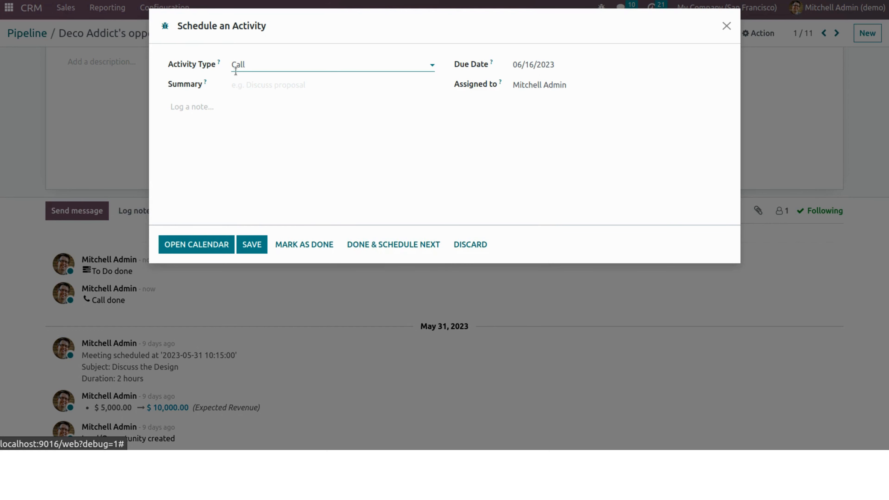
click(252, 246)
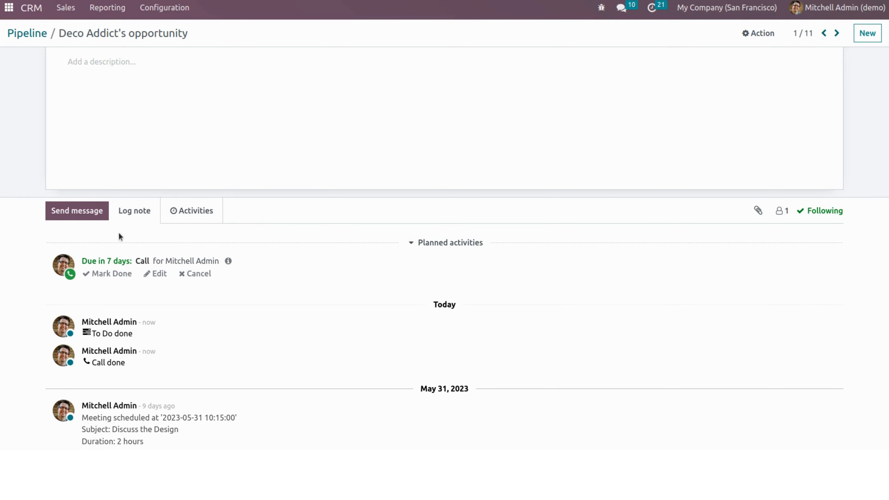
- Mark the newly planned Call as done without feedback
click(113, 273)
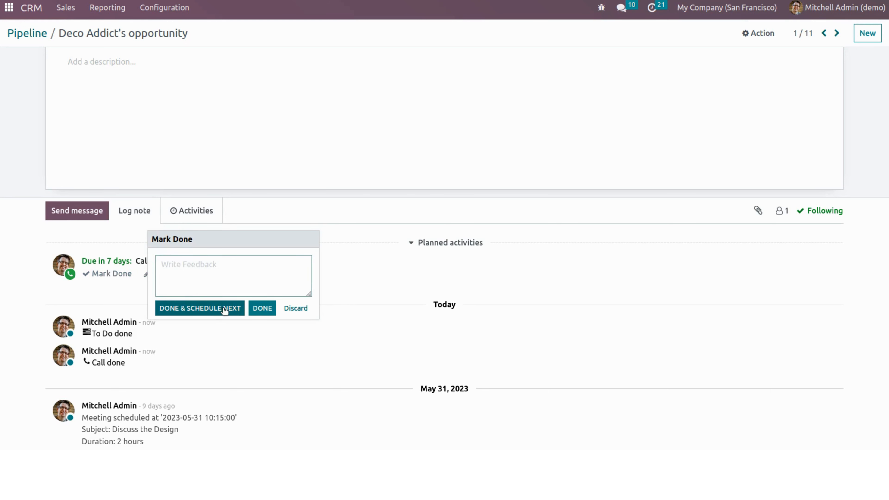
click(262, 308)
- Review the opportunity's details, its log of completed activities and the overview of pending activities by document type
scroll(301, 194, up, 7)
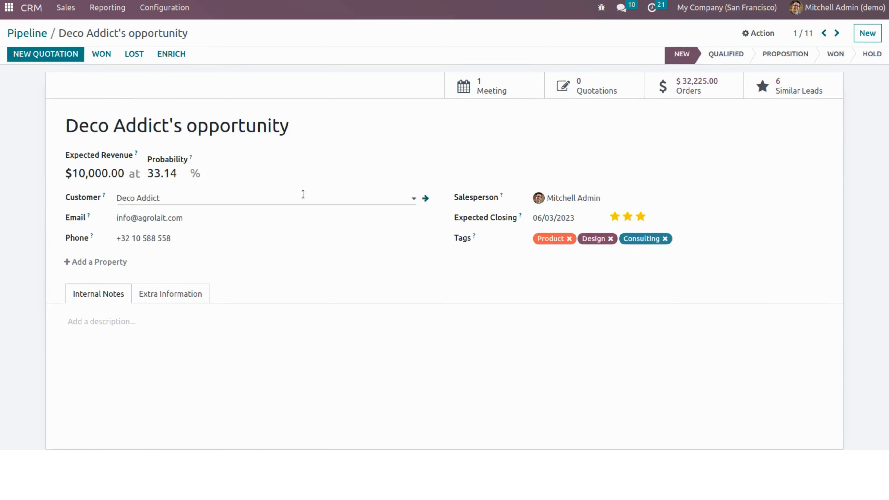
scroll(303, 197, down, 7)
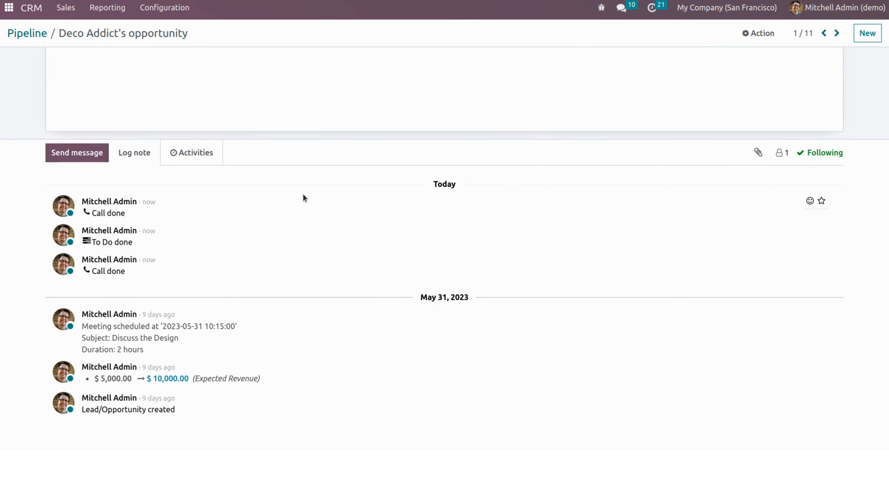
scroll(302, 197, up, 7)
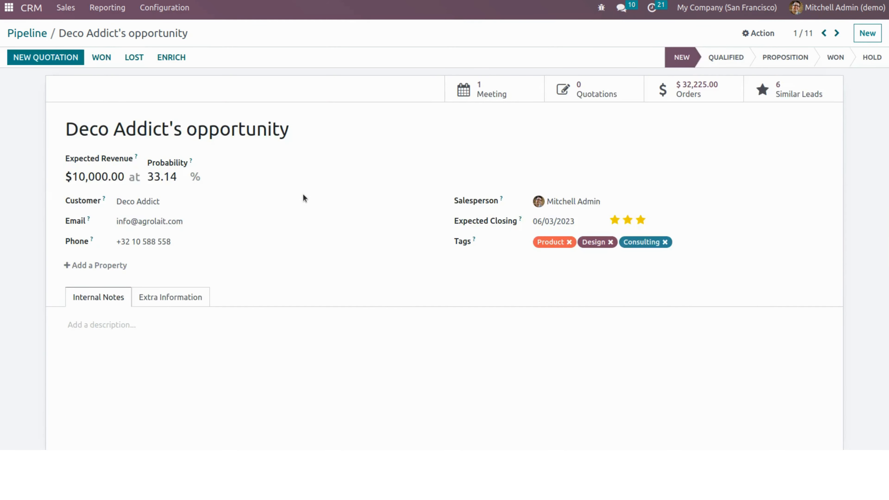
scroll(302, 197, down, 6)
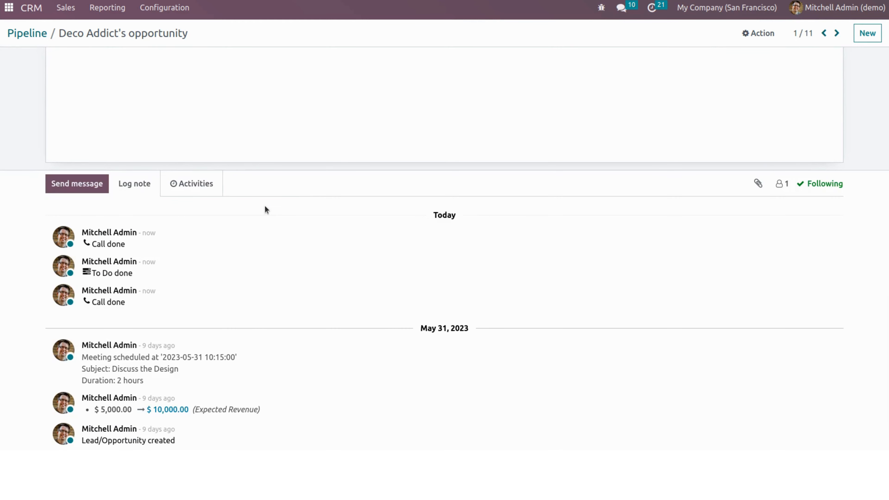
scroll(264, 209, up, 5)
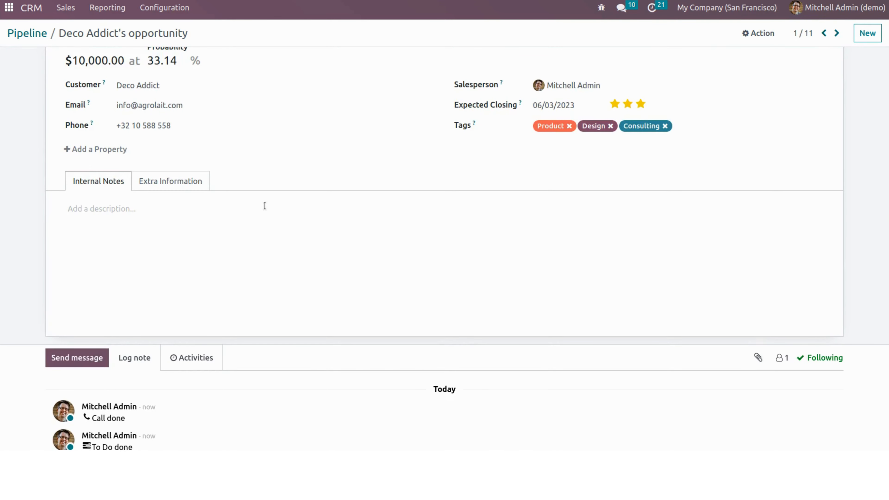
scroll(265, 205, down, 5)
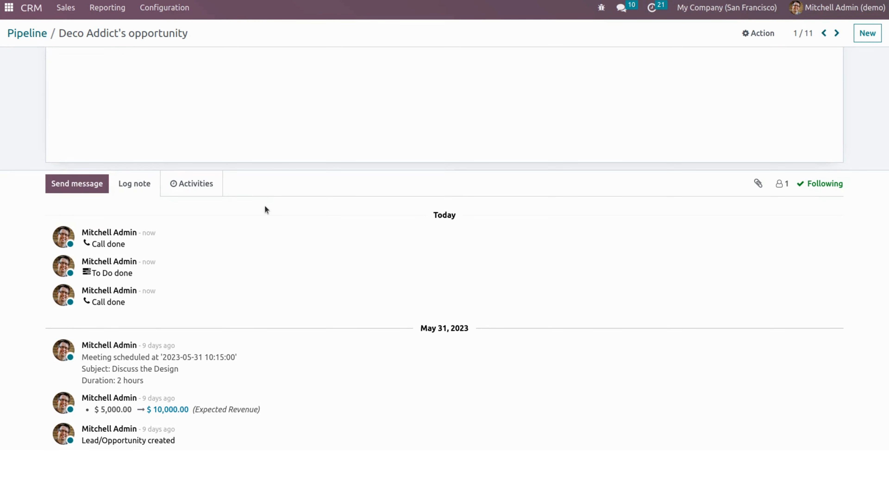
scroll(265, 205, up, 5)
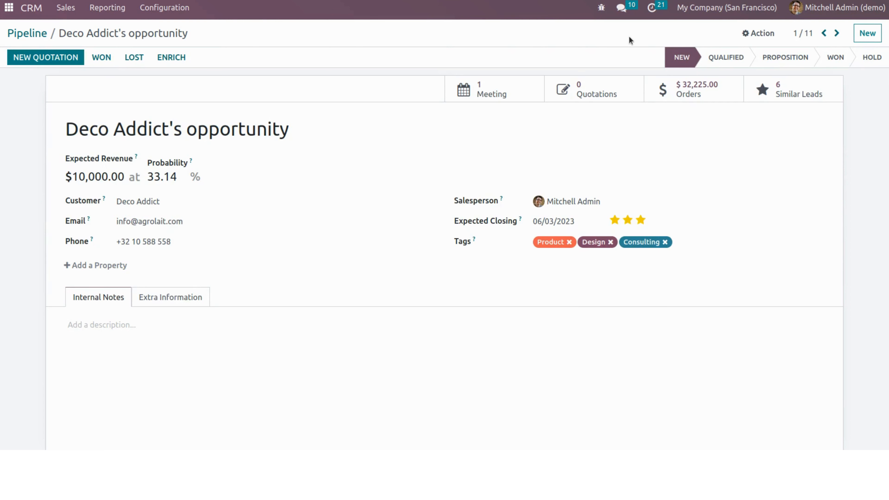
click(657, 8)
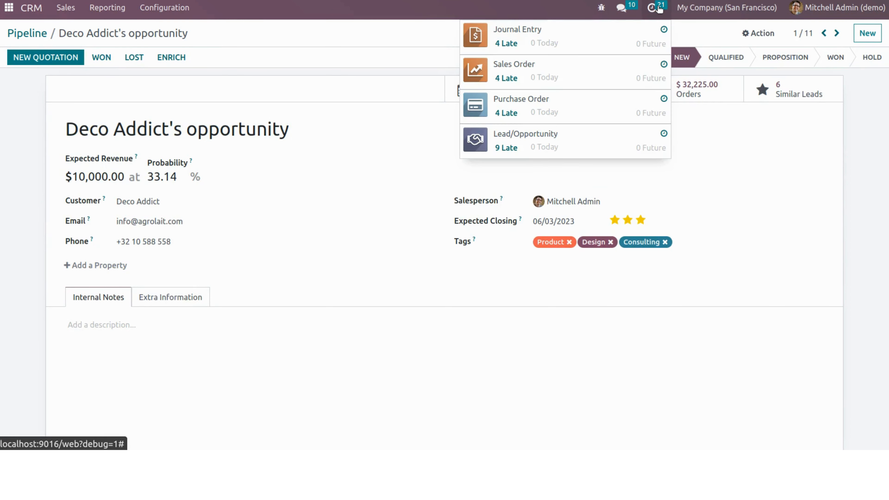
click(363, 49)
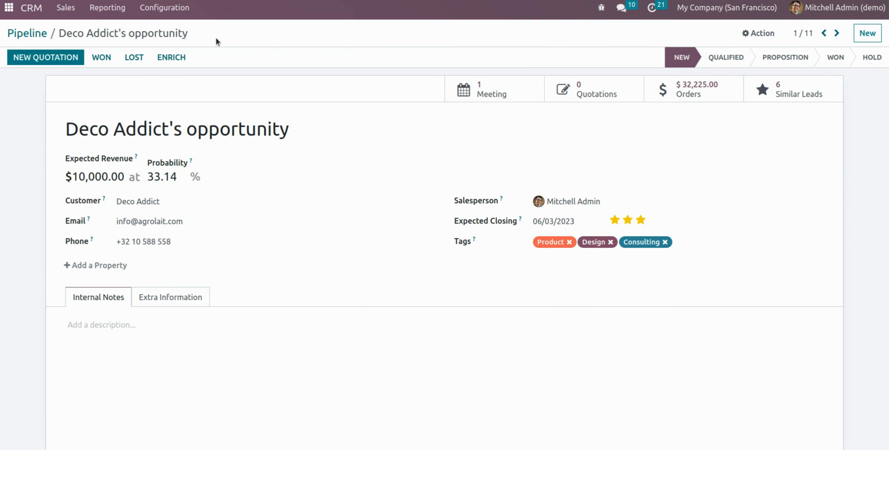
- Open the CRM activity types configuration and create a new activity type named "Call for free Plantation"
click(176, 14)
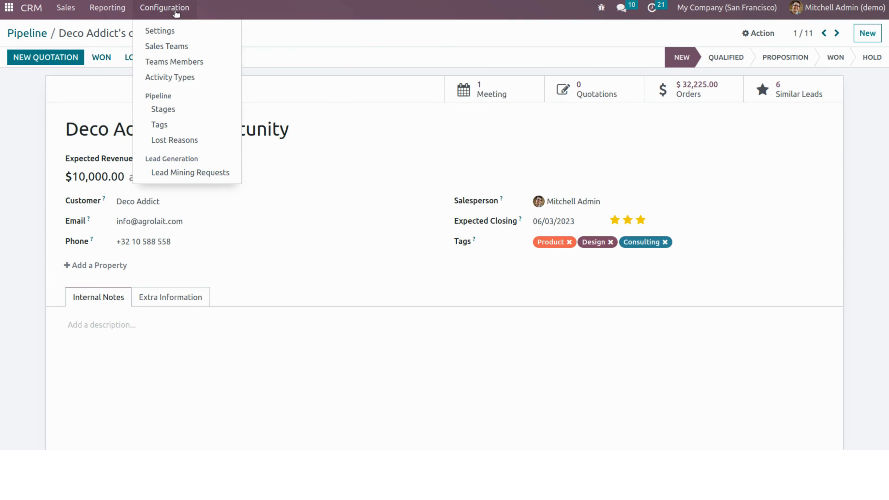
click(174, 78)
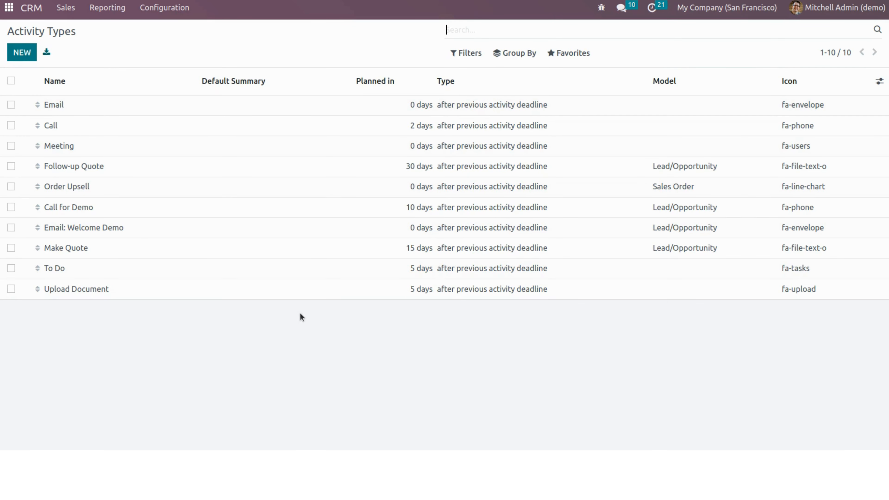
click(16, 56)
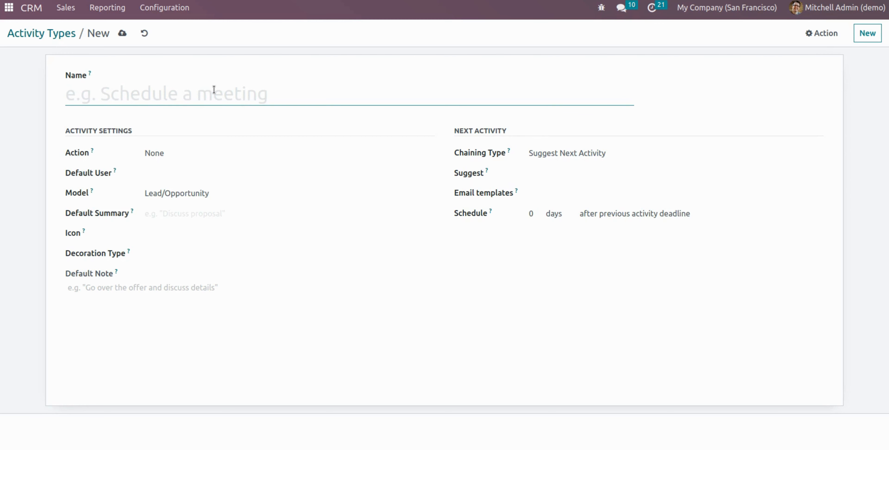
text(Call)
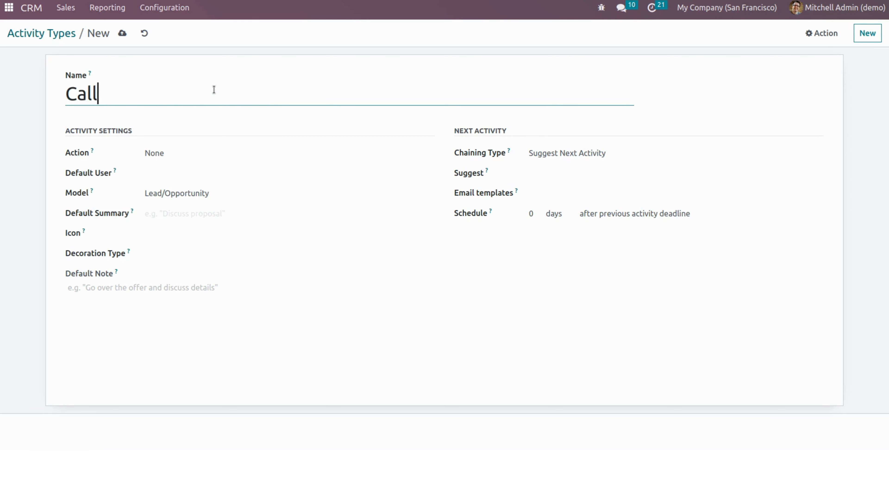
text( for free )
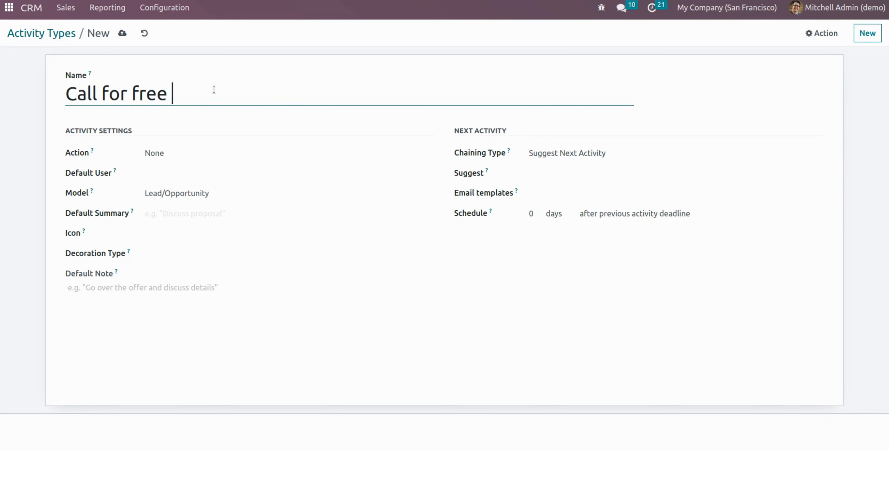
text(plantation)
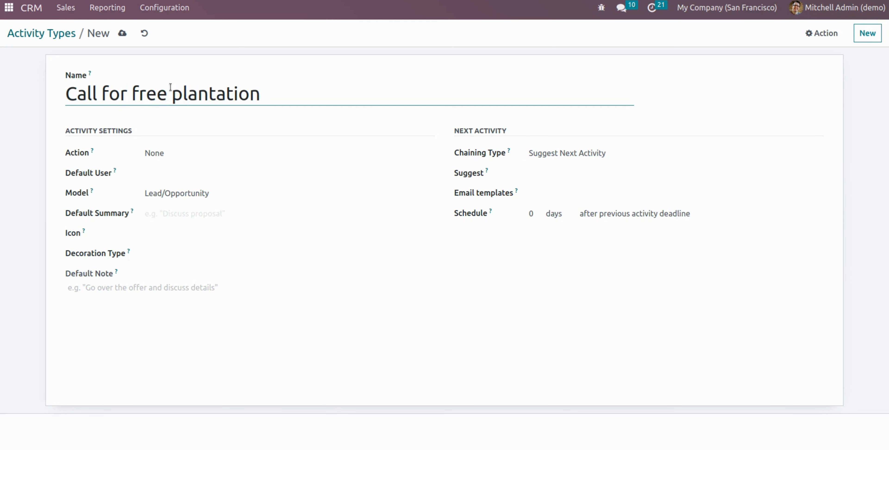
click(179, 89)
key(BackSpace)
text(P)
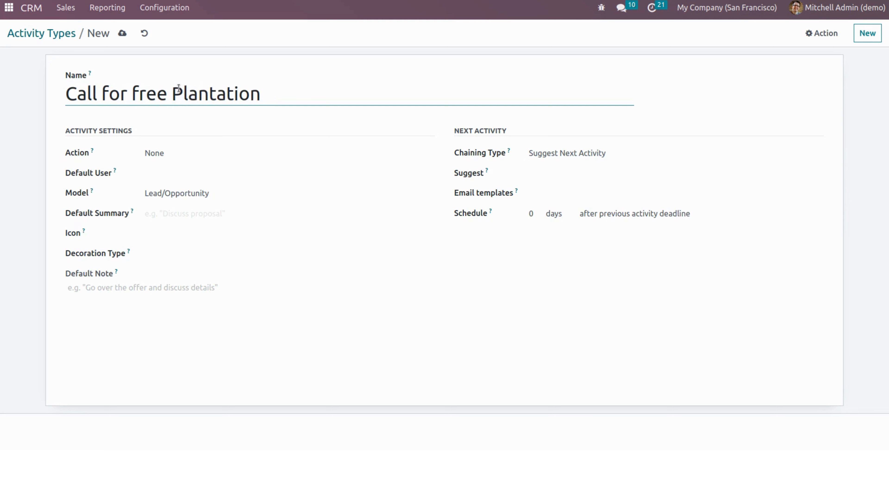
click(265, 102)
click(102, 94)
double_click(102, 94)
click(257, 71)
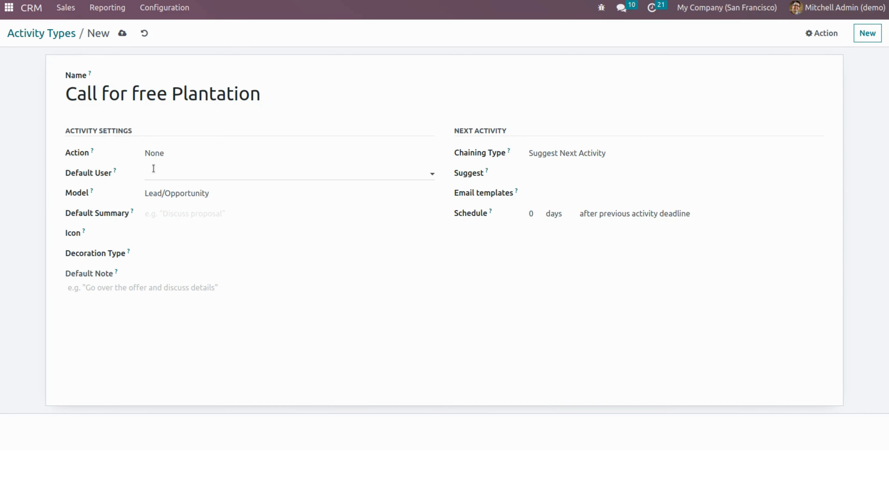
- Set the activity type's action to Phonecall and its chaining type to Trigger Next Activity with Meeting as the trigger
click(166, 159)
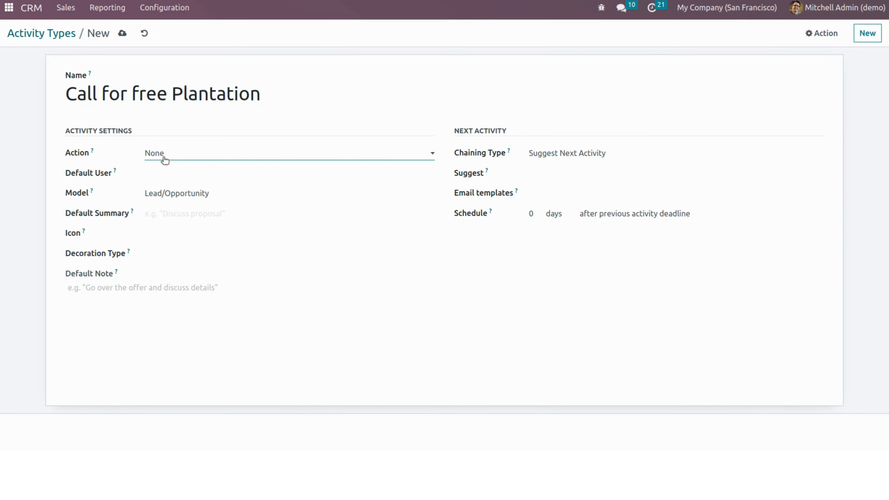
click(194, 212)
click(619, 159)
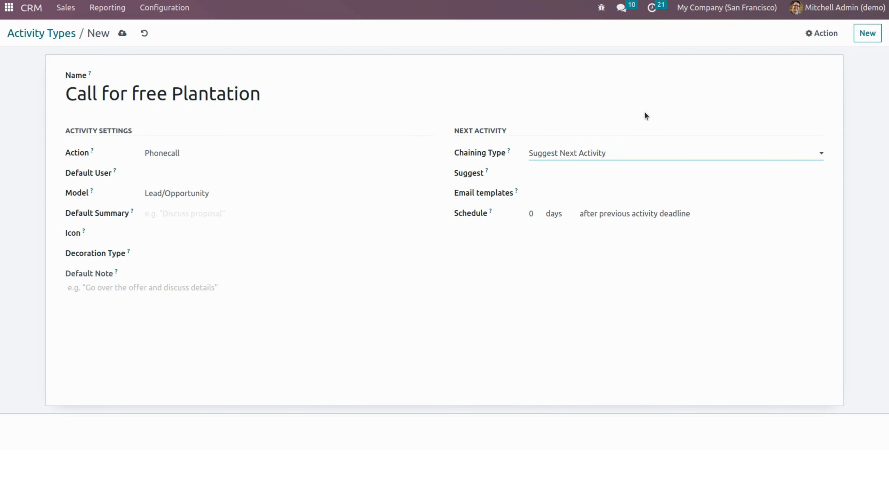
click(611, 155)
click(563, 180)
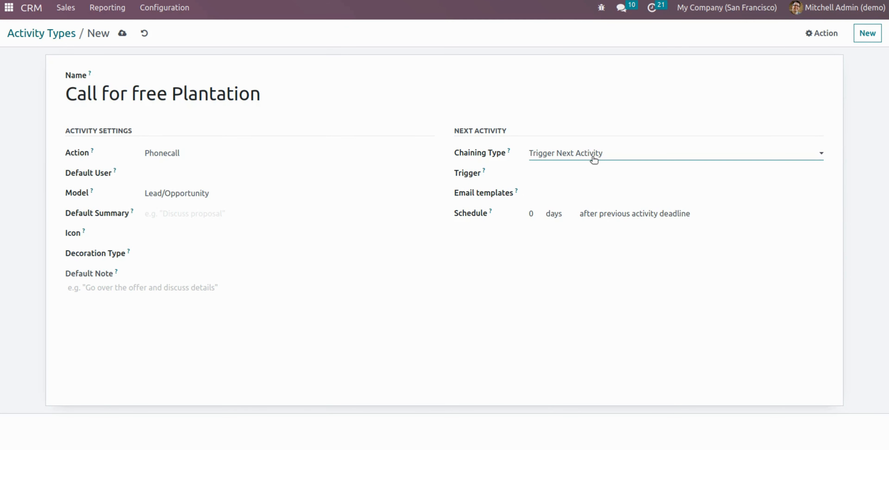
click(552, 175)
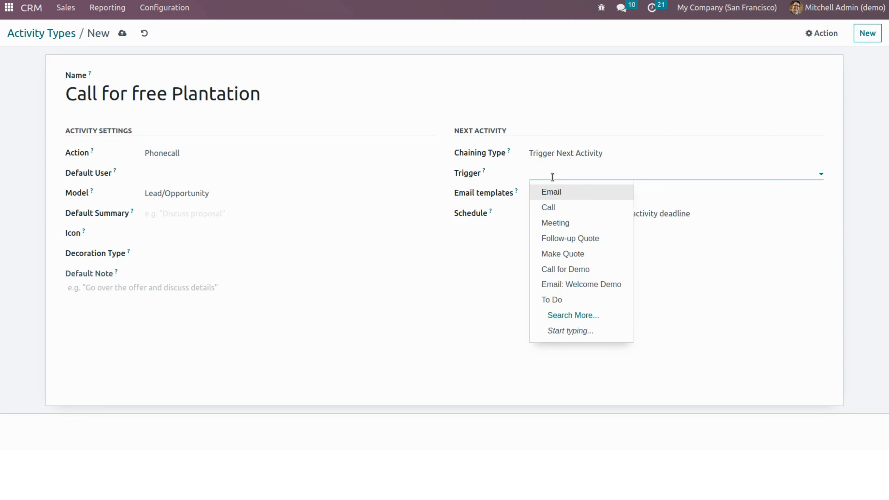
click(567, 222)
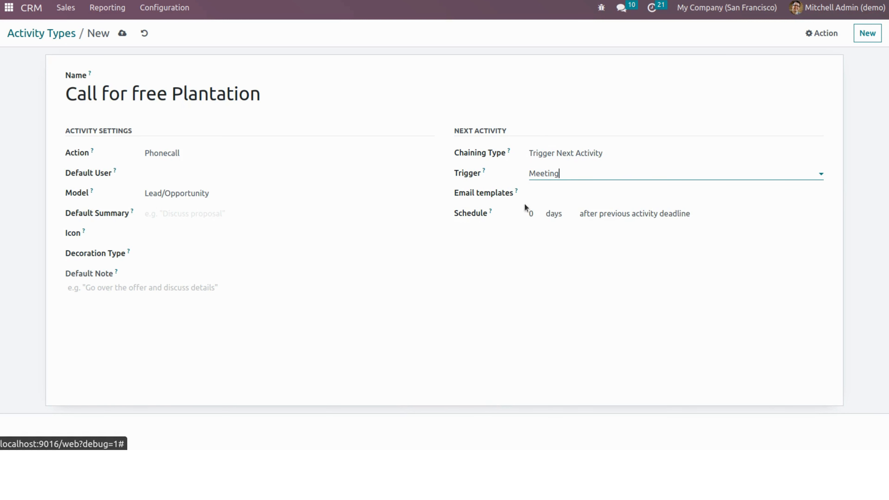
- Set the schedule to 0 days after previous activity deadline and save the activity type
click(534, 216)
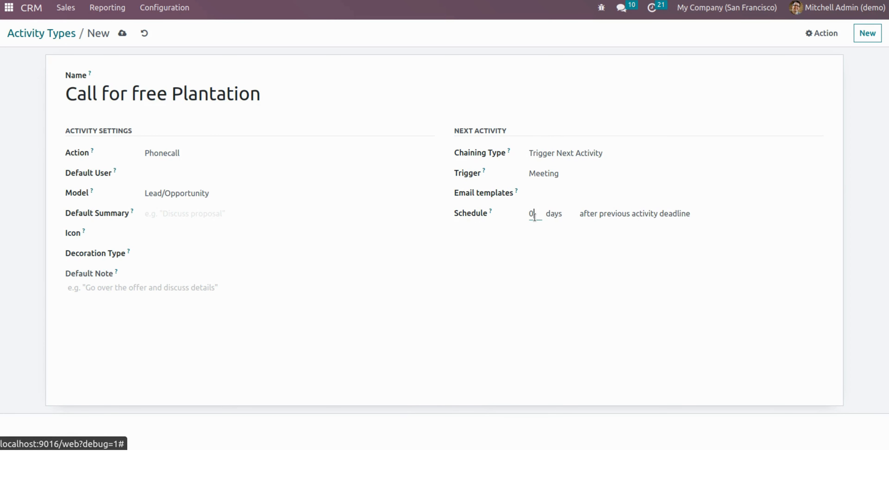
key(BackSpace)
text(0)
key(BackSpace)
text(2)
click(535, 217)
click(122, 34)
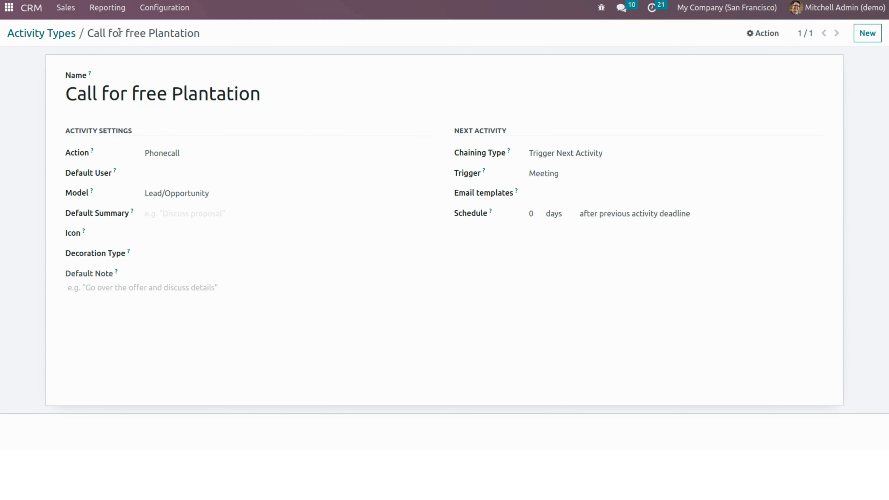
- Reopen Deco Addict's opportunity from the CRM pipeline and schedule a Call for free Plantation activity with the default due date and assignee
click(30, 6)
click(102, 162)
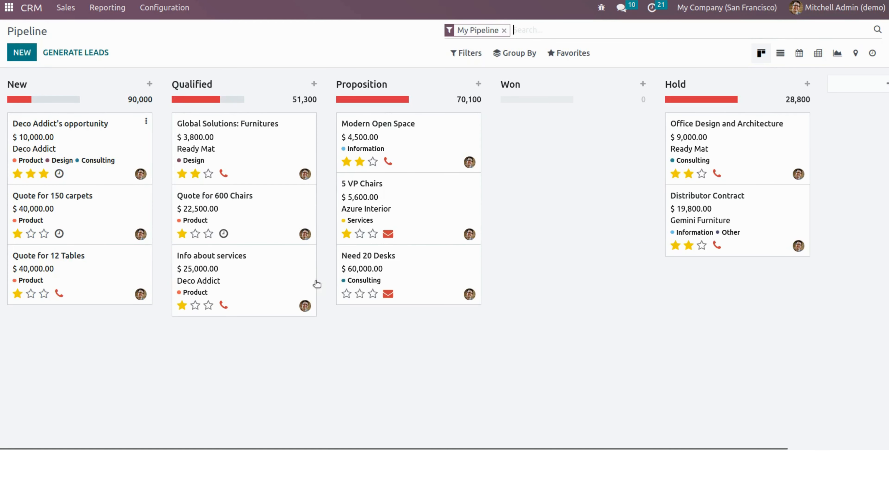
scroll(360, 321, down, 5)
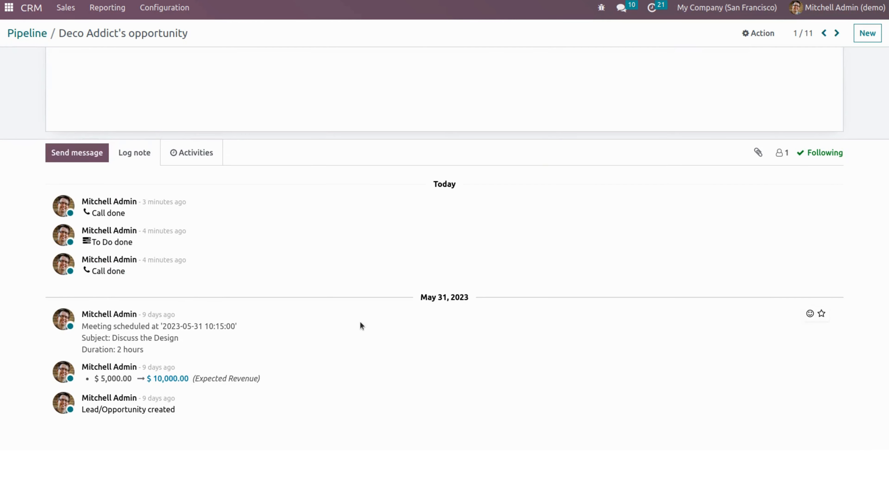
click(203, 153)
click(294, 65)
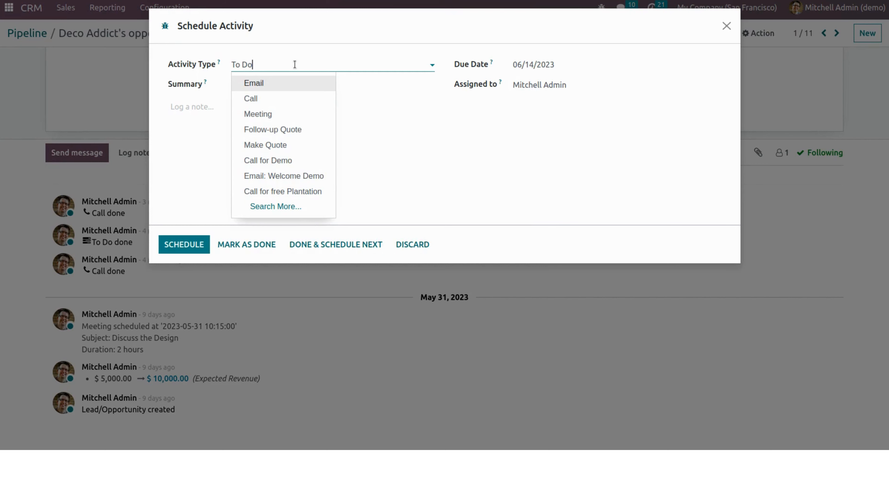
click(310, 191)
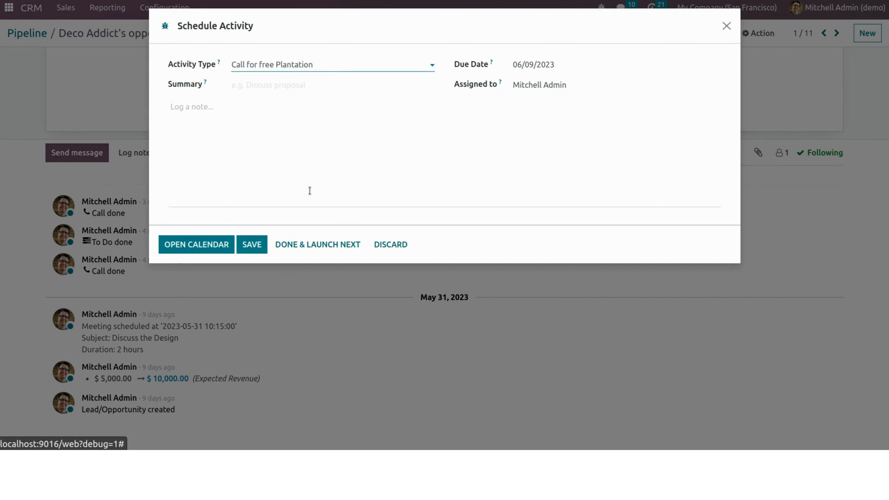
click(250, 244)
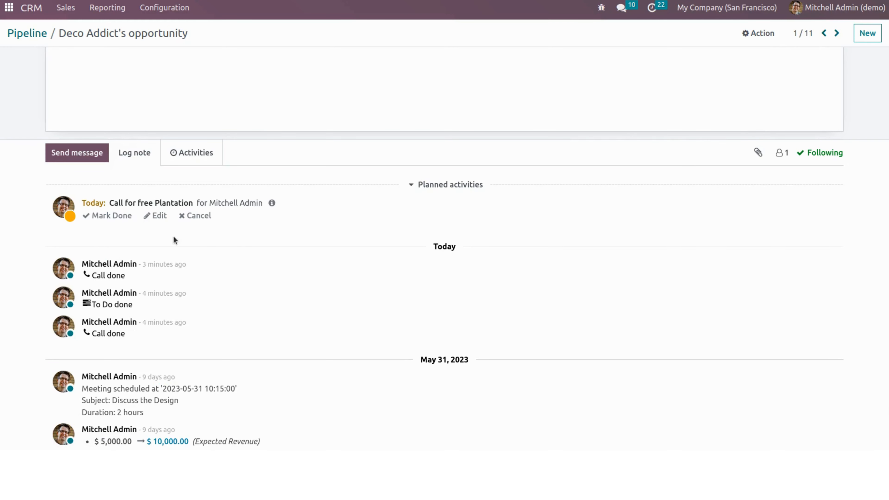
- Mark the planned Call for free Plantation activity as done without feedback and schedule its next activity
click(110, 215)
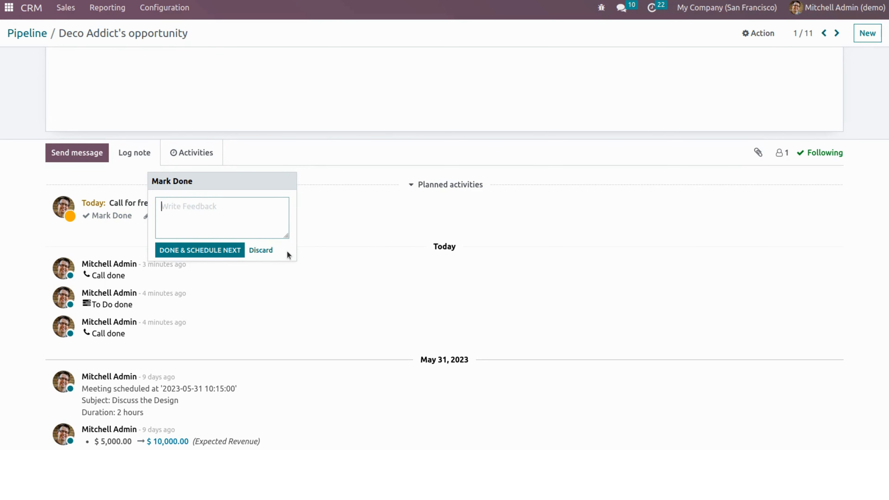
click(205, 250)
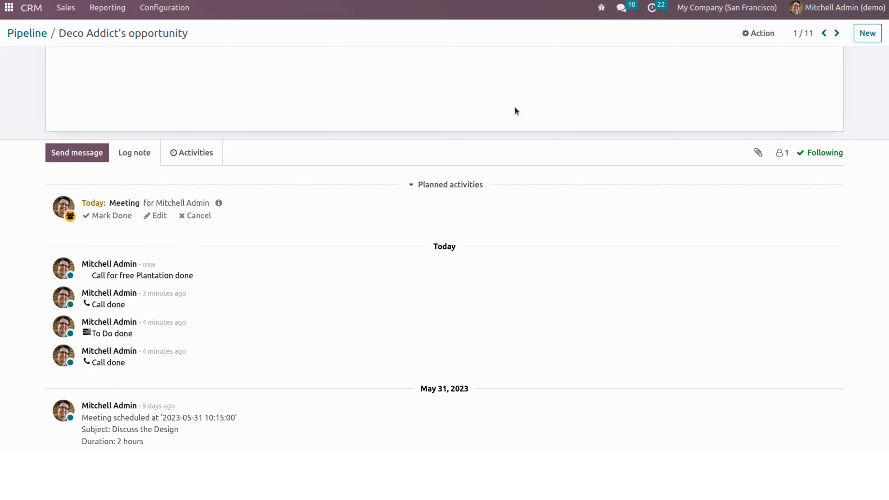
- Show my late and today's CRM activities and clear the My Activities and Late Activities or Today Activities filters
click(651, 8)
click(560, 152)
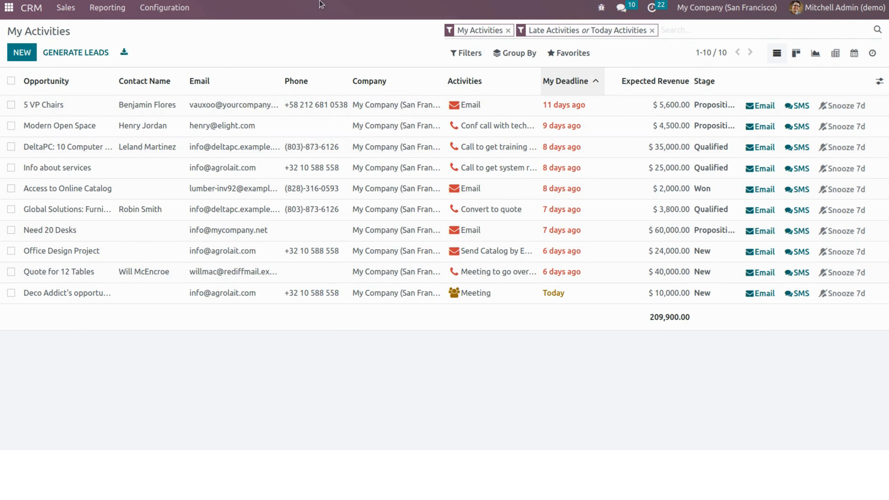
click(508, 31)
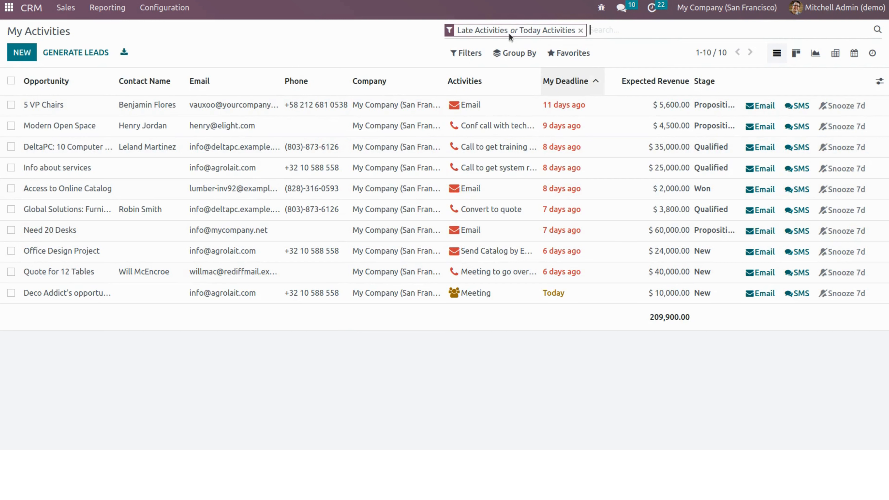
click(582, 30)
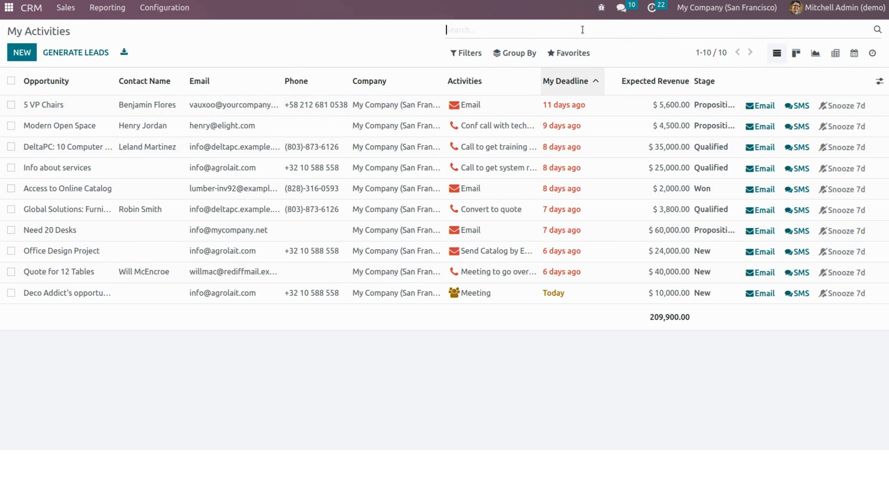
- Review the list of configured CRM activity types and return to the pipeline
click(165, 7)
click(193, 75)
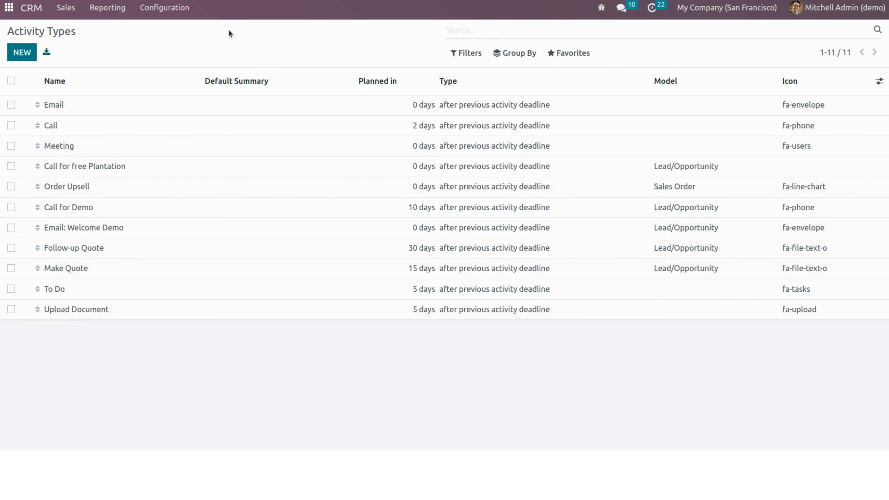
click(32, 8)
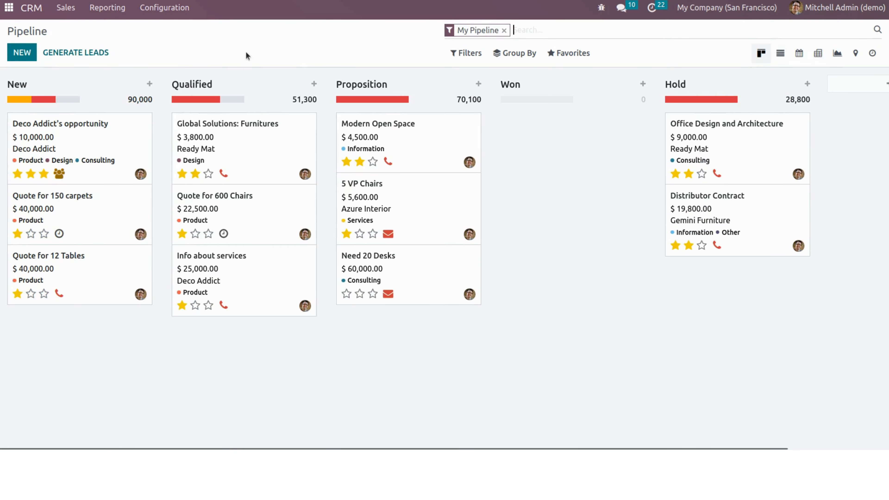